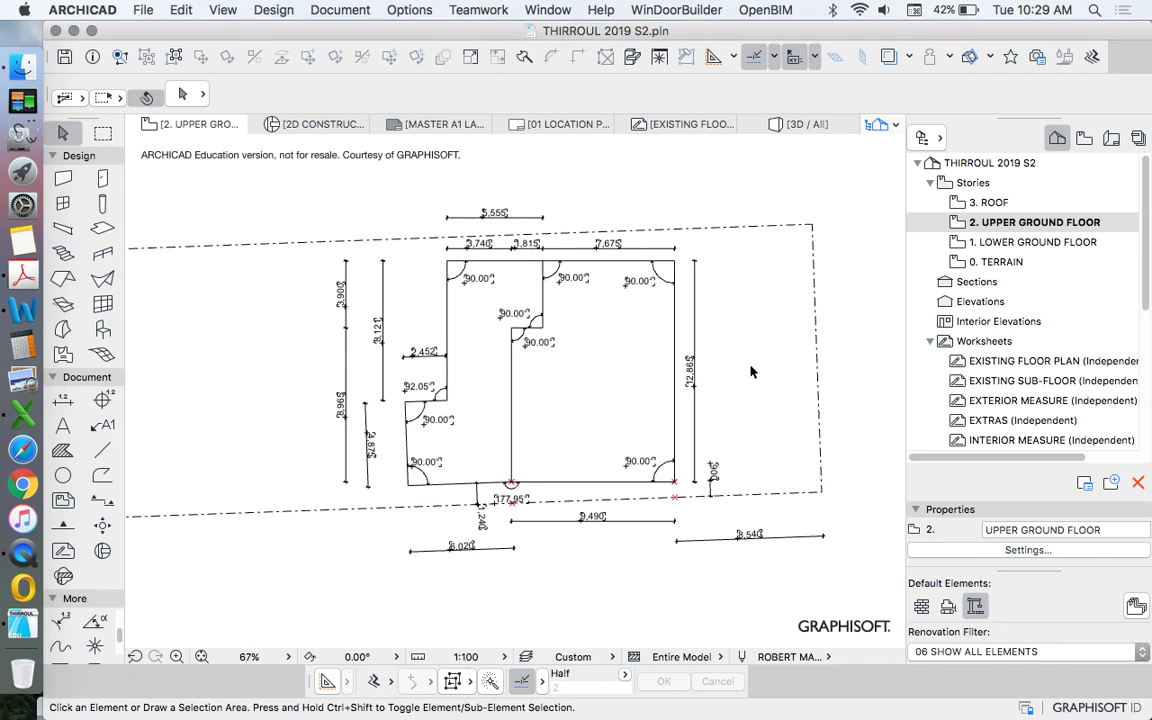
scroll(751, 374, "up", 2)
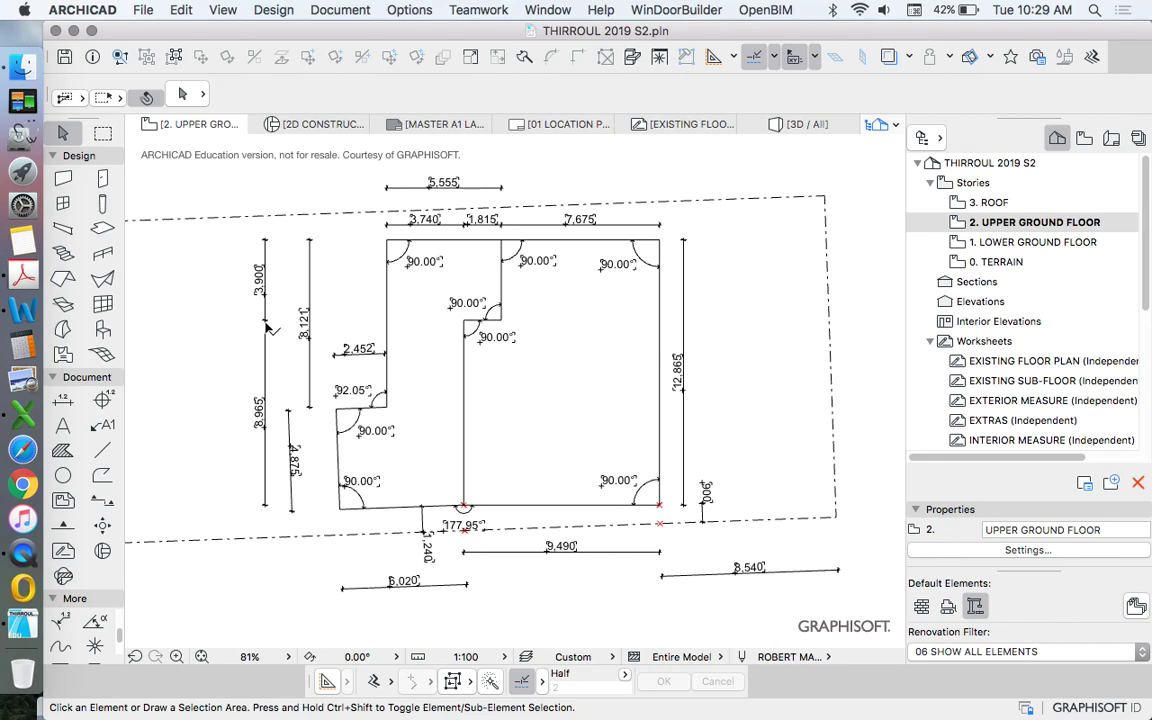
left_click(64, 401)
key("super+a")
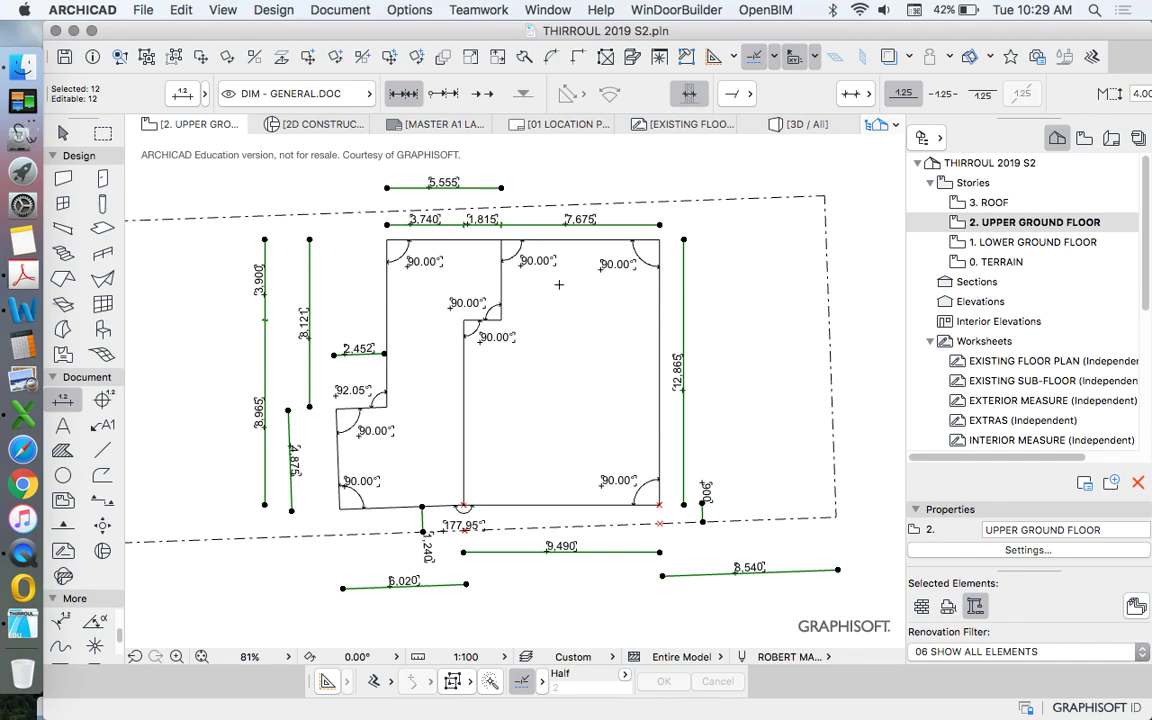
scroll(545, 288, "up", 5)
scroll(525, 300, "down", 5)
scroll(512, 294, "up", 1)
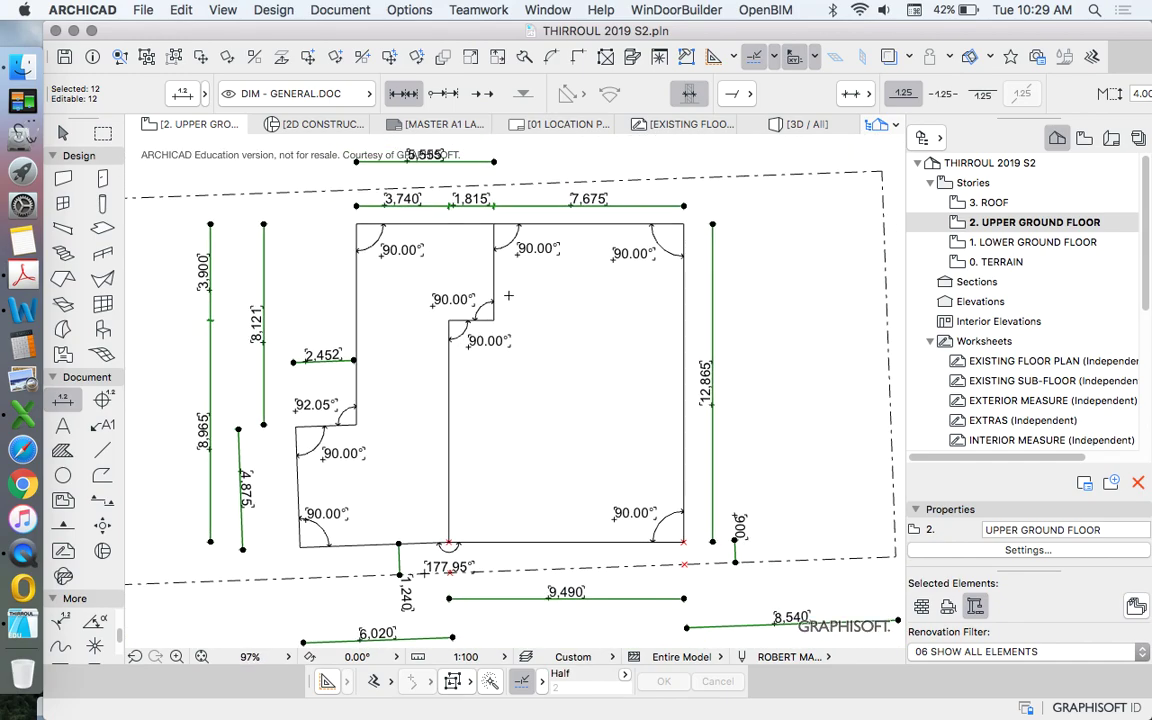
scroll(509, 293, "down", 2)
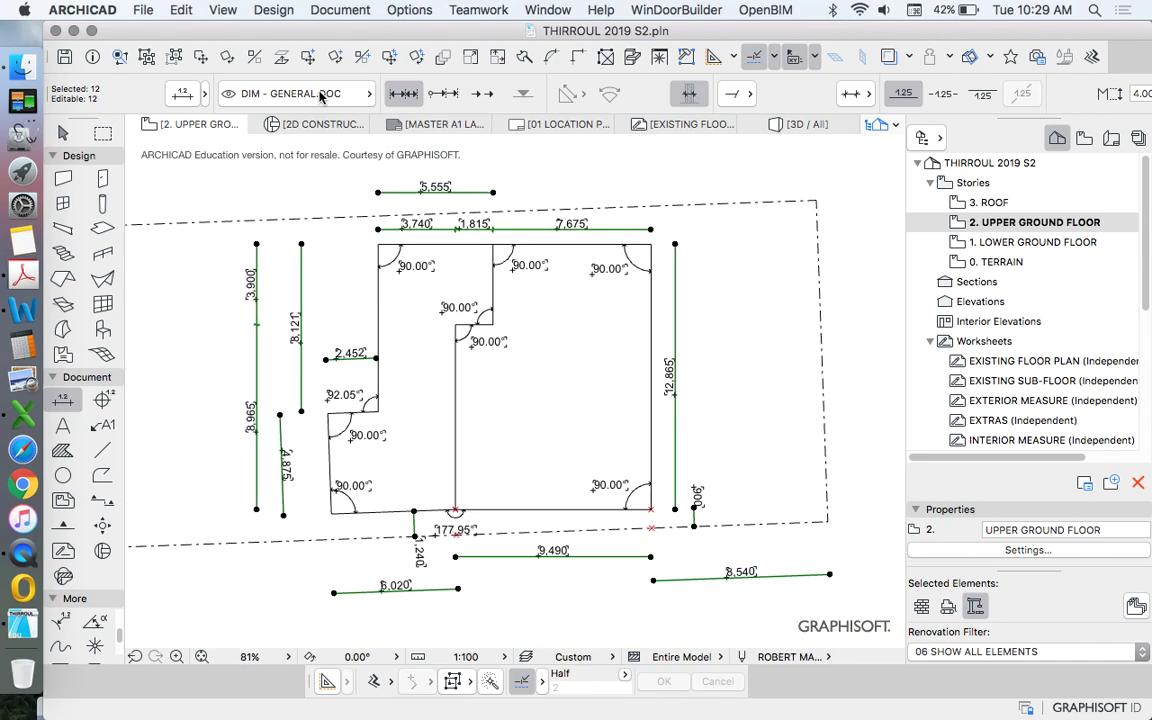
left_click(62, 133)
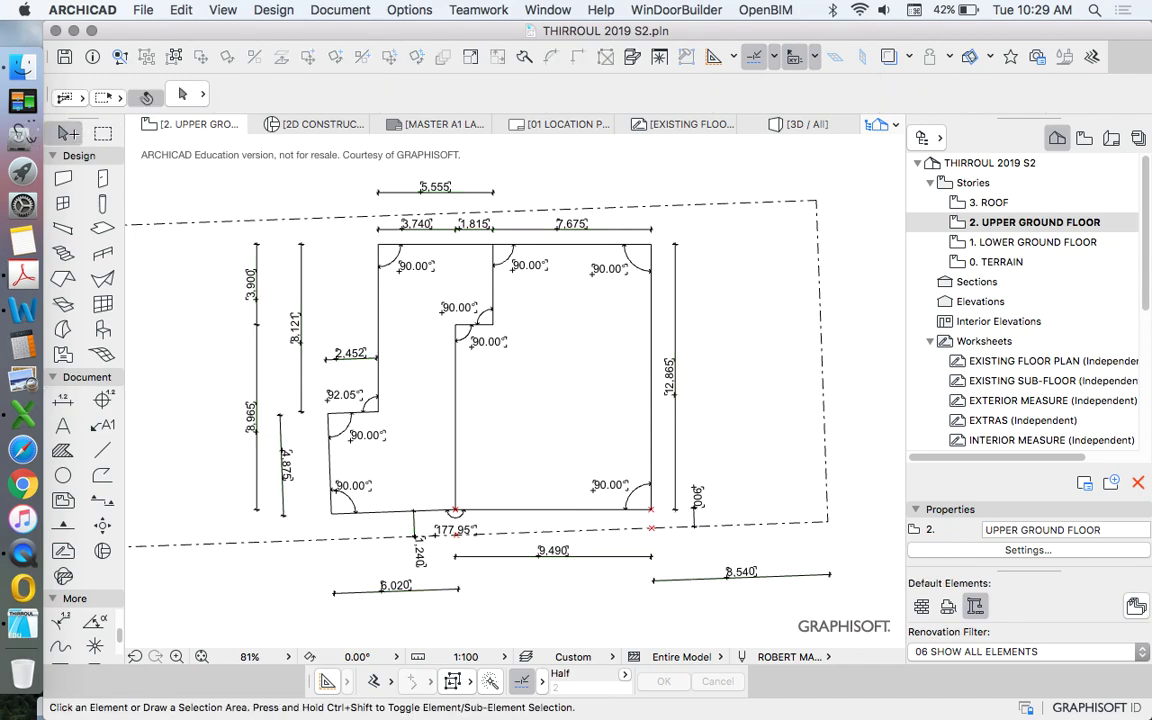
Hide the DIM - GENERAL.DOC layer by way of one of the vertical dimensions beside the house outline
left_click(301, 275)
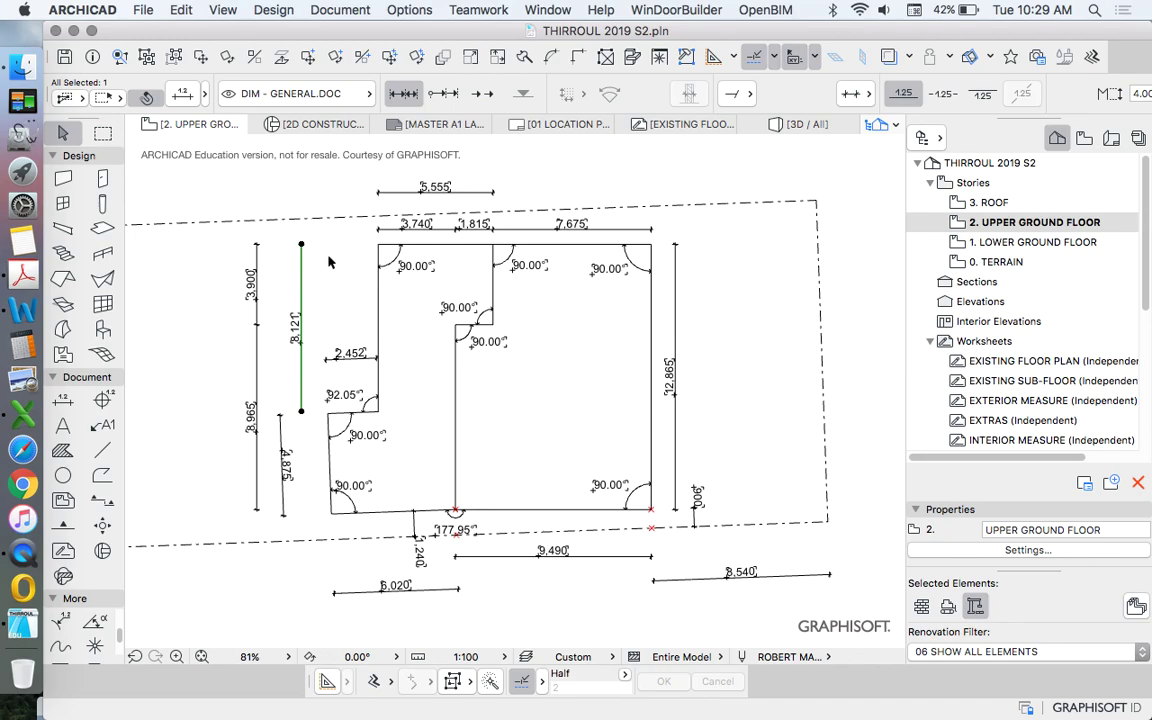
right_click(330, 262)
mouse_move(527, 456)
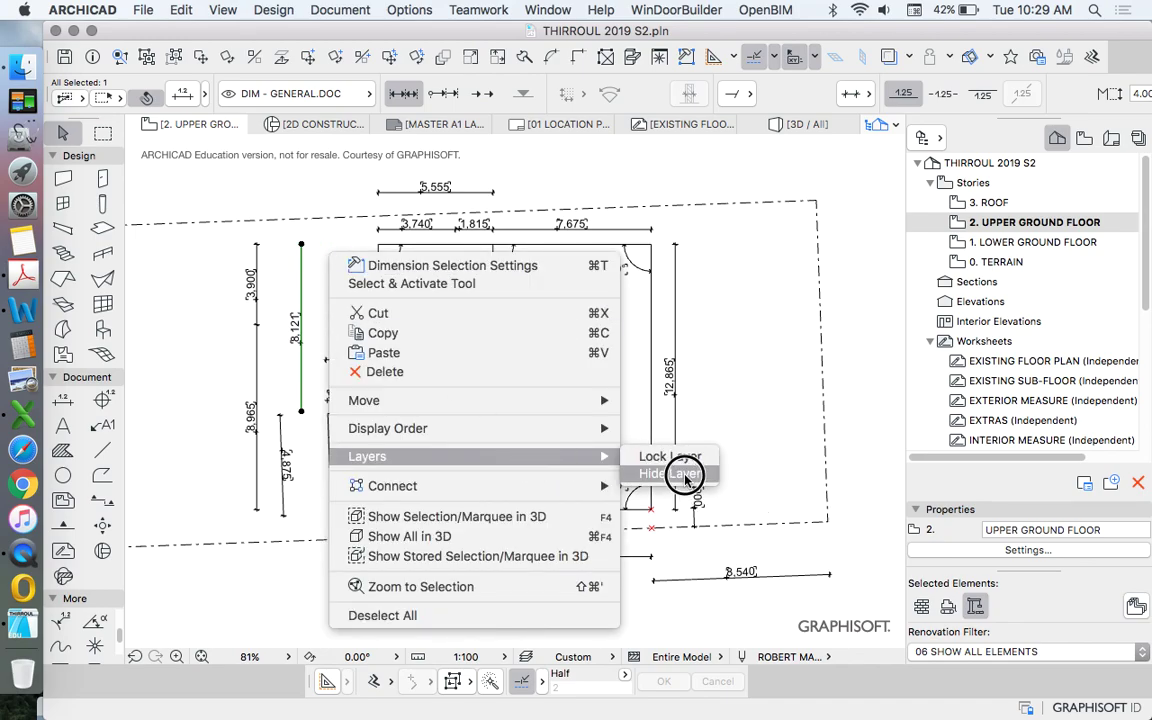
left_click(684, 476)
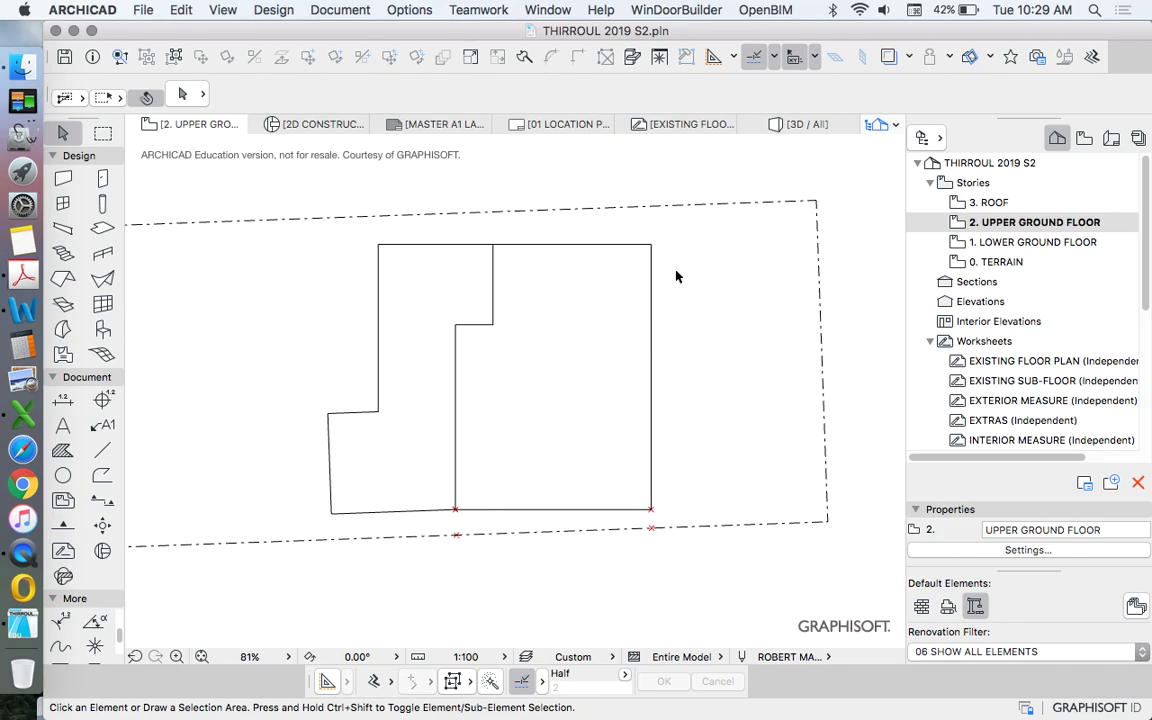
left_click(569, 244)
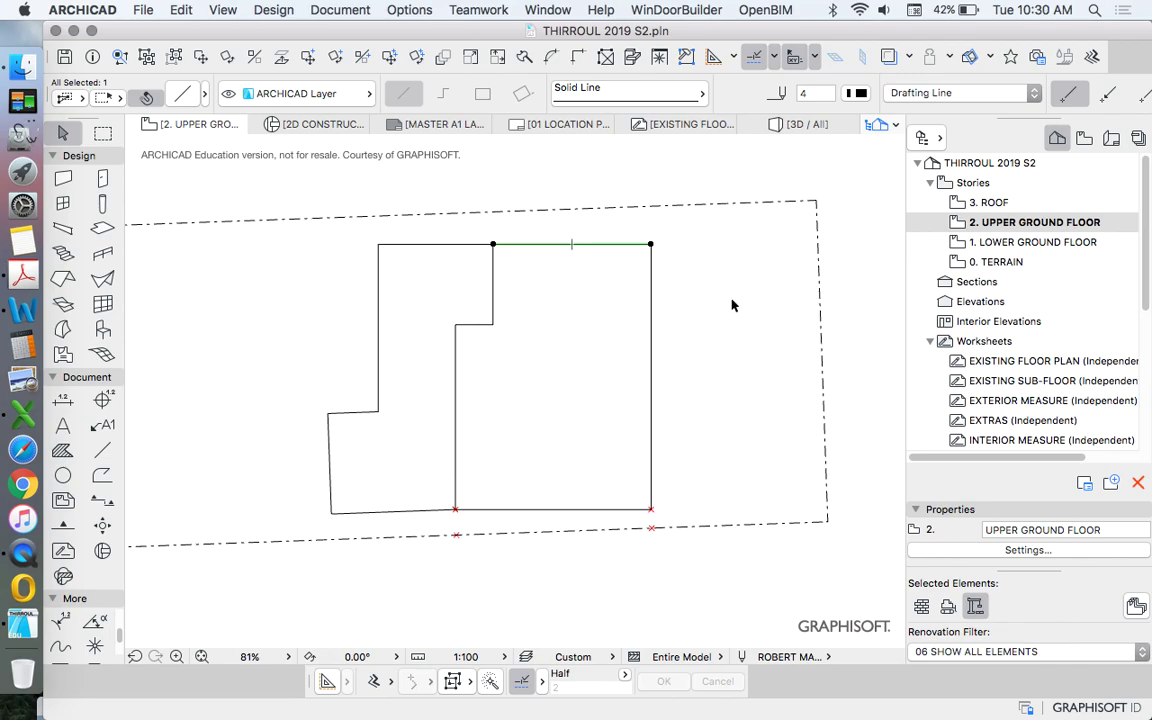
left_click(725, 346)
scroll(595, 273, "up", 4)
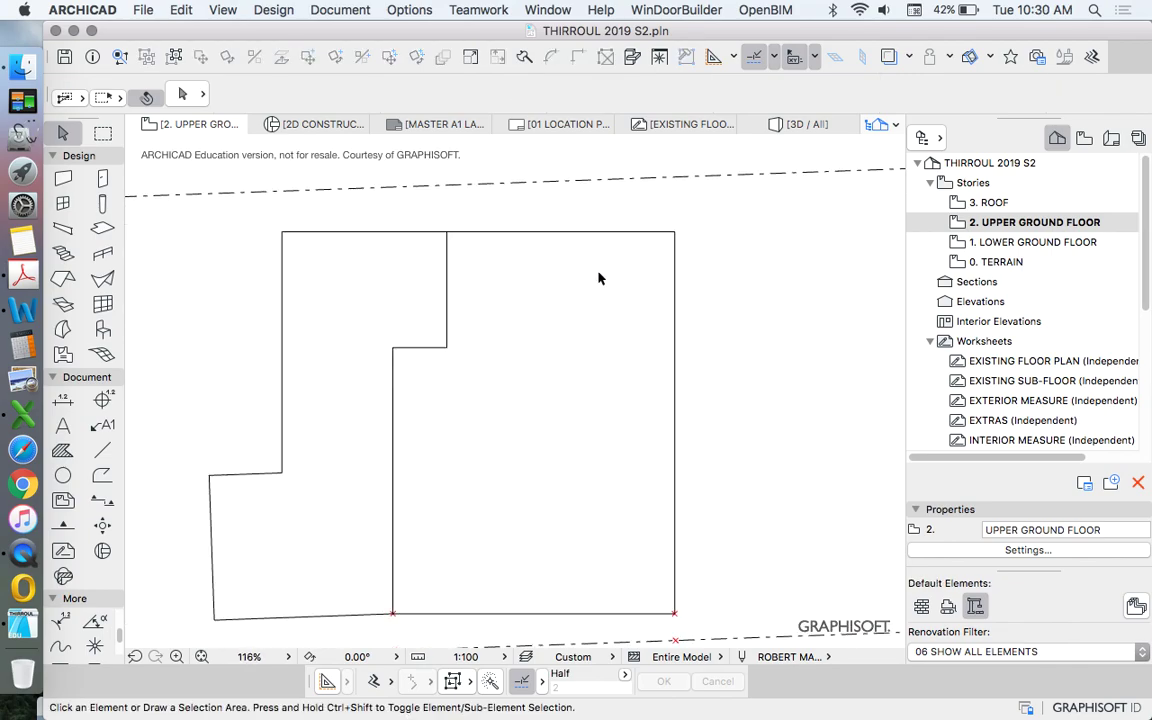
scroll(465, 260, "down", 4)
scroll(468, 267, "up", 6)
scroll(470, 278, "down", 4)
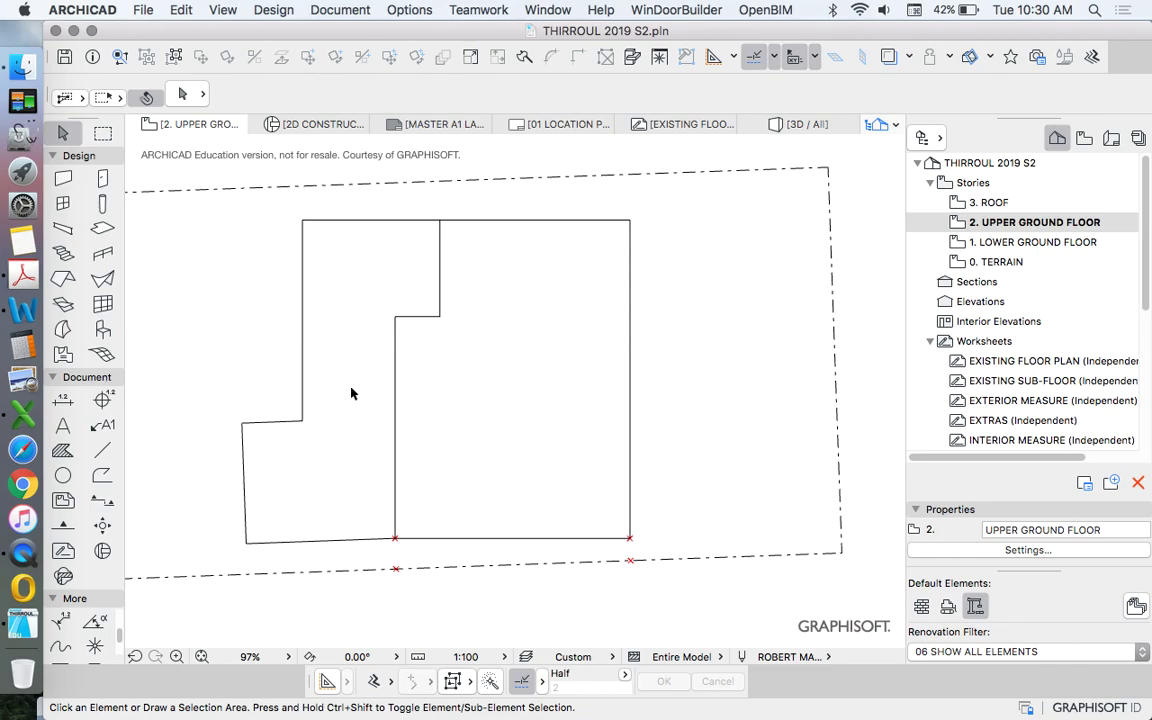
Set the Wall tool defaults to Asphalt as the building material with a thickness of 115
left_click(63, 178)
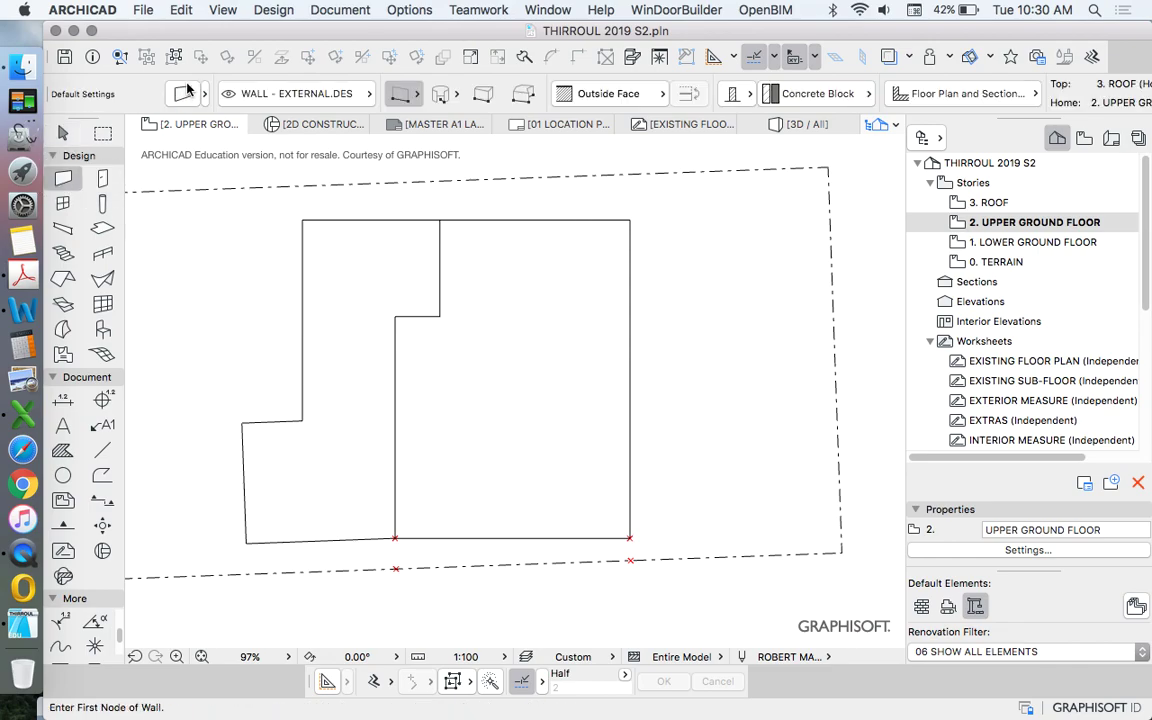
left_click(184, 93)
left_click(675, 180)
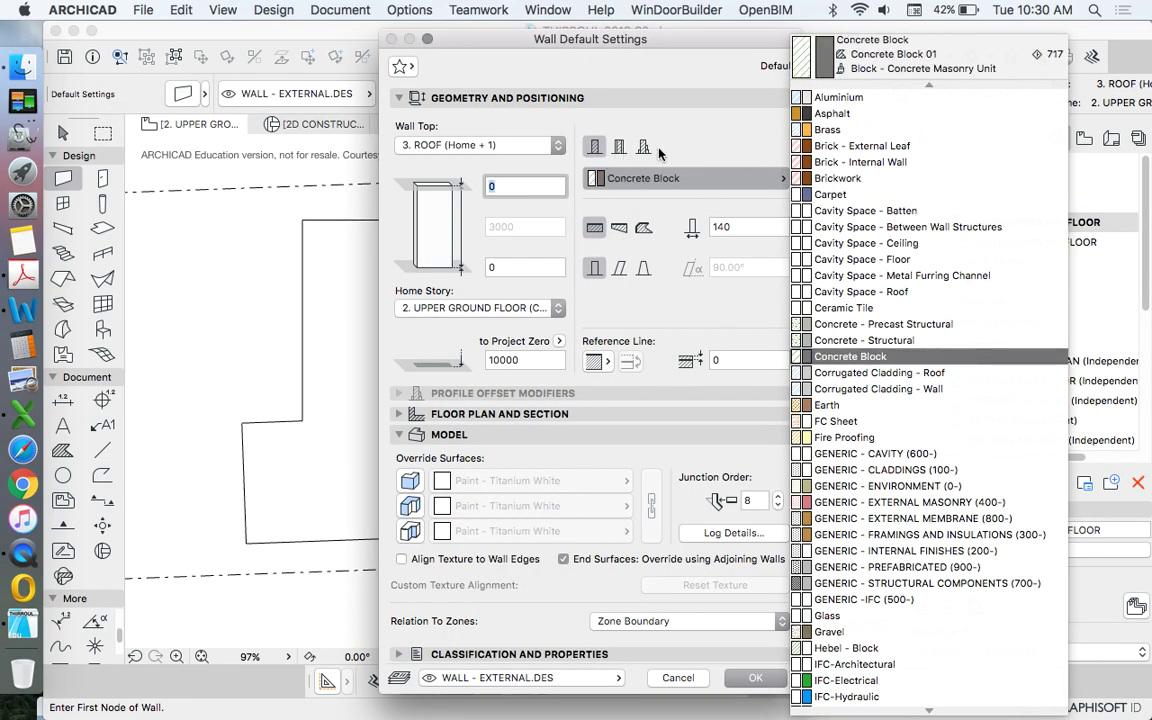
left_click(872, 118)
left_click(763, 226)
double_click(720, 226)
type("115")
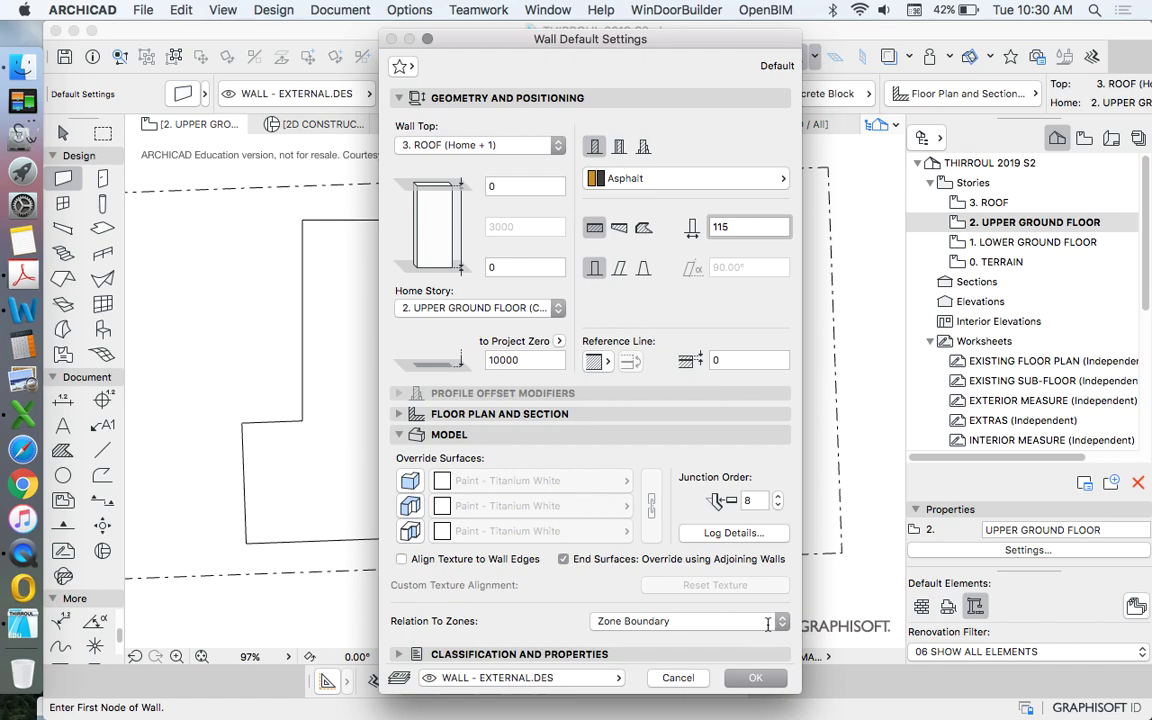
left_click(754, 678)
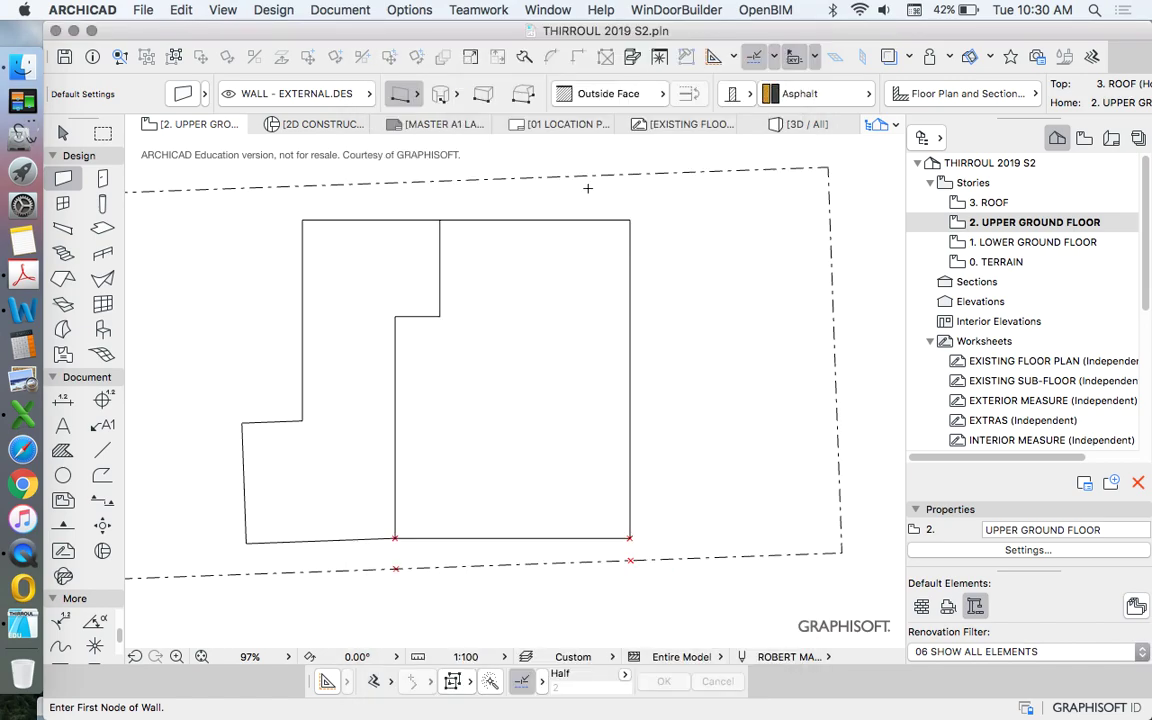
left_click(629, 219)
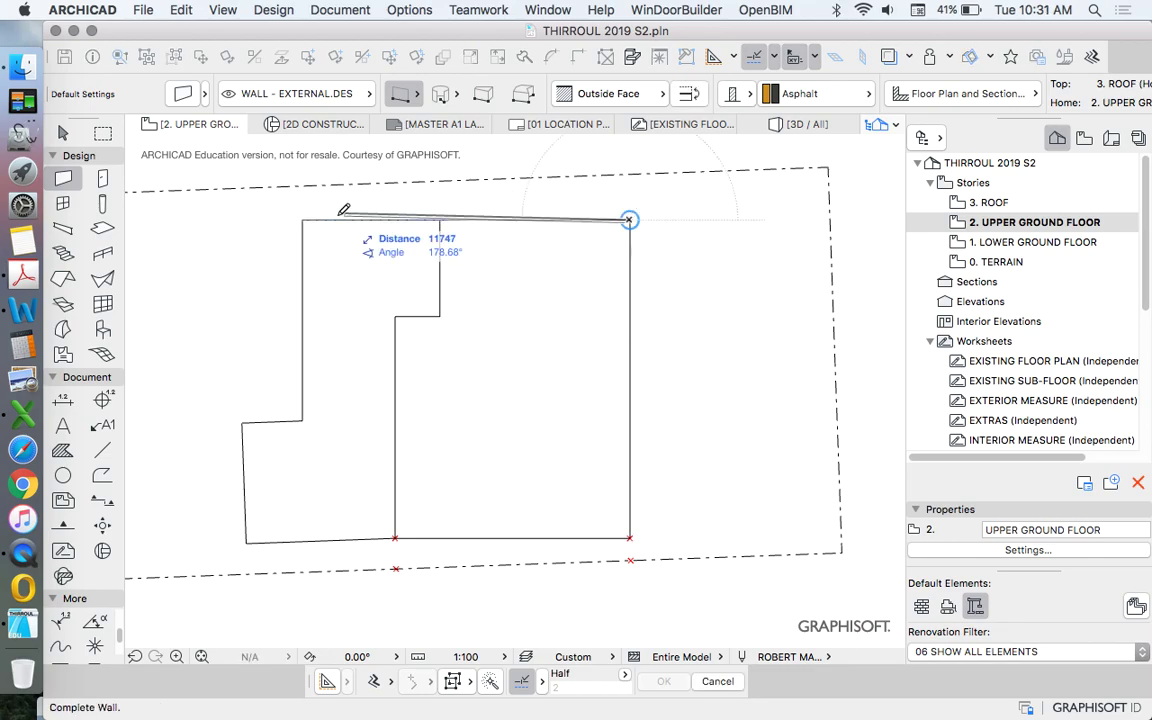
scroll(474, 224, "up", 5)
scroll(474, 224, "up", 1)
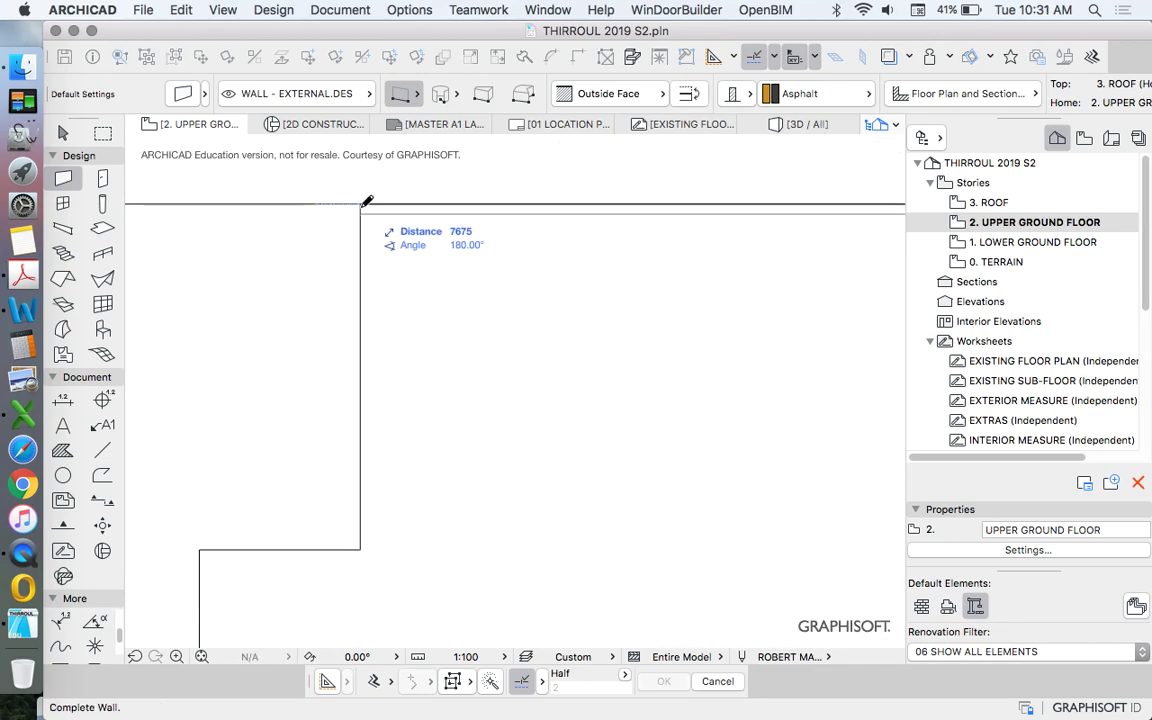
scroll(398, 198, "down", 3)
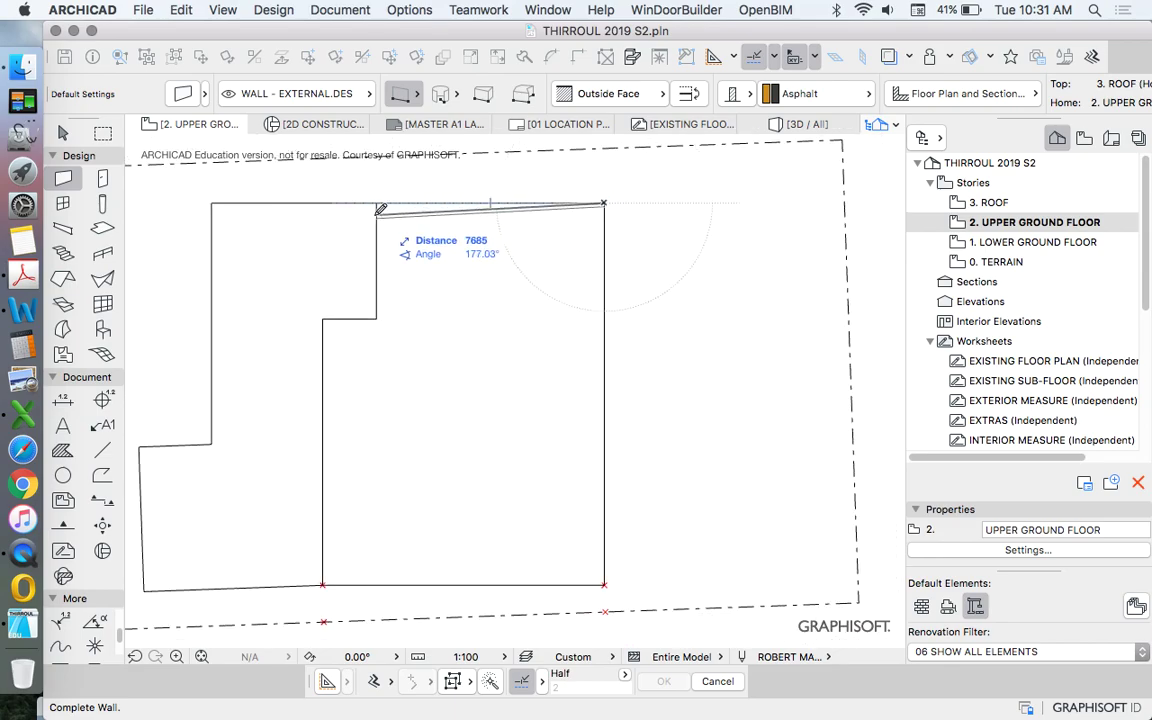
key("Escape")
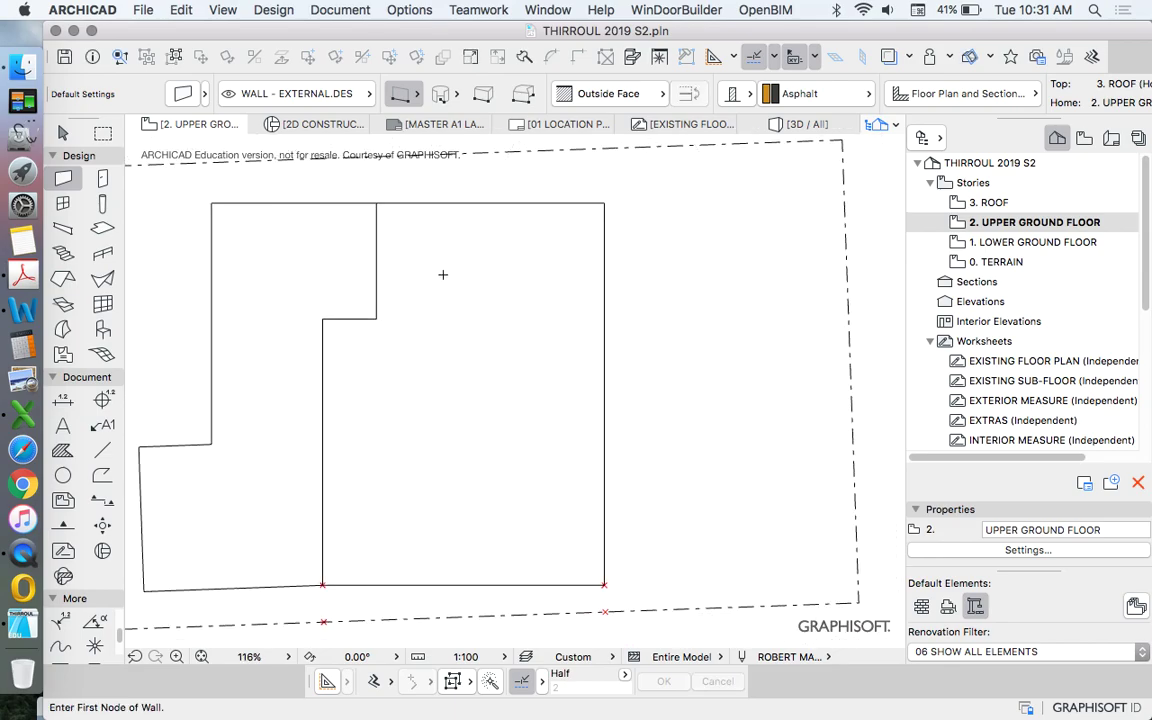
Trace walls around the closed east-side outline of the house with the Magic Wand
key("space")
key("space")
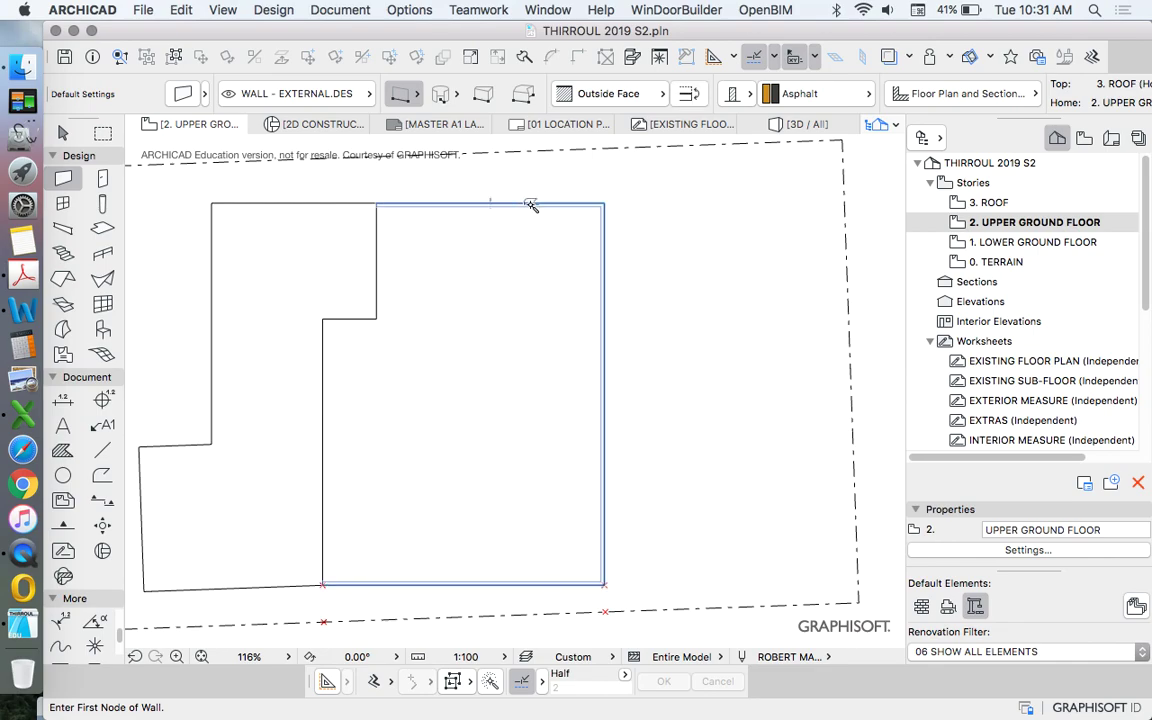
key("space")
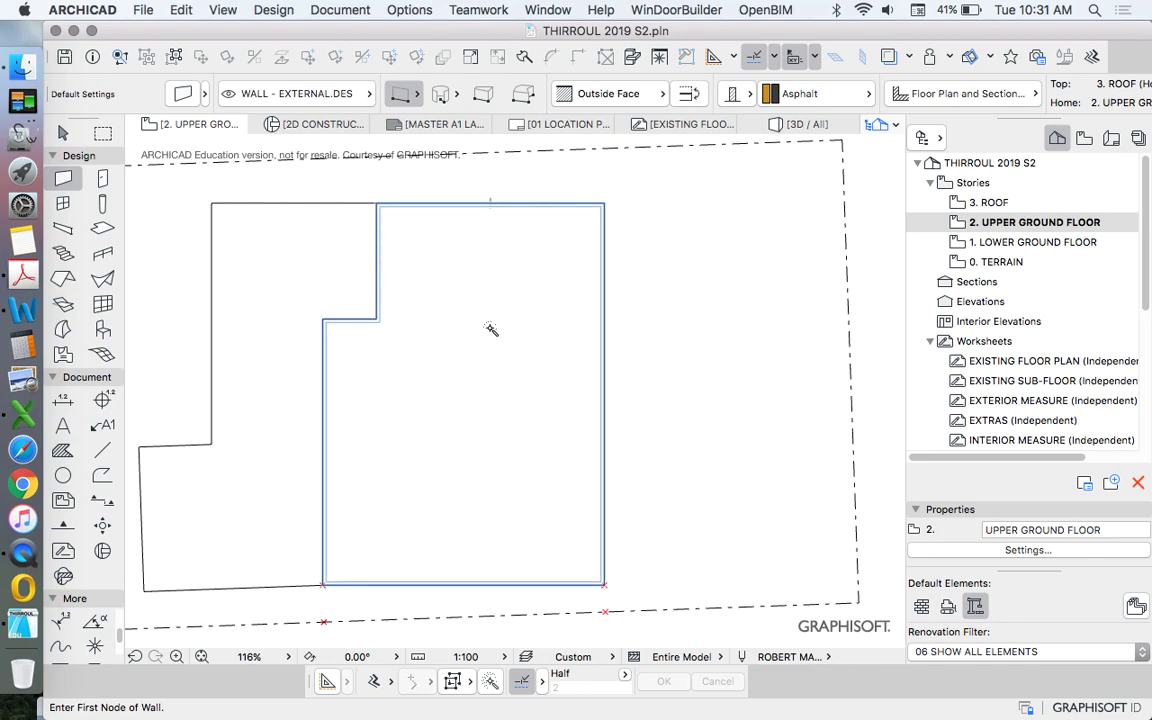
left_click(491, 329)
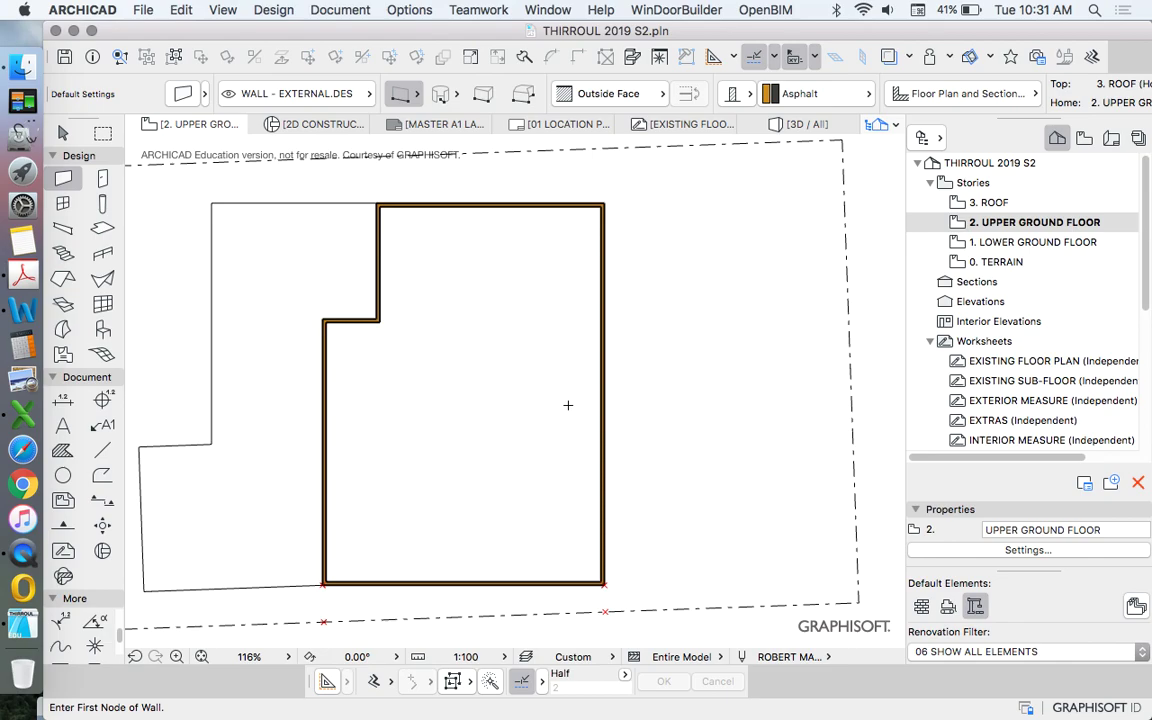
Select the new walls together and examine how they sit on the underlying outline, including its east and west lines
scroll(493, 453, "up", 2)
key("super+a")
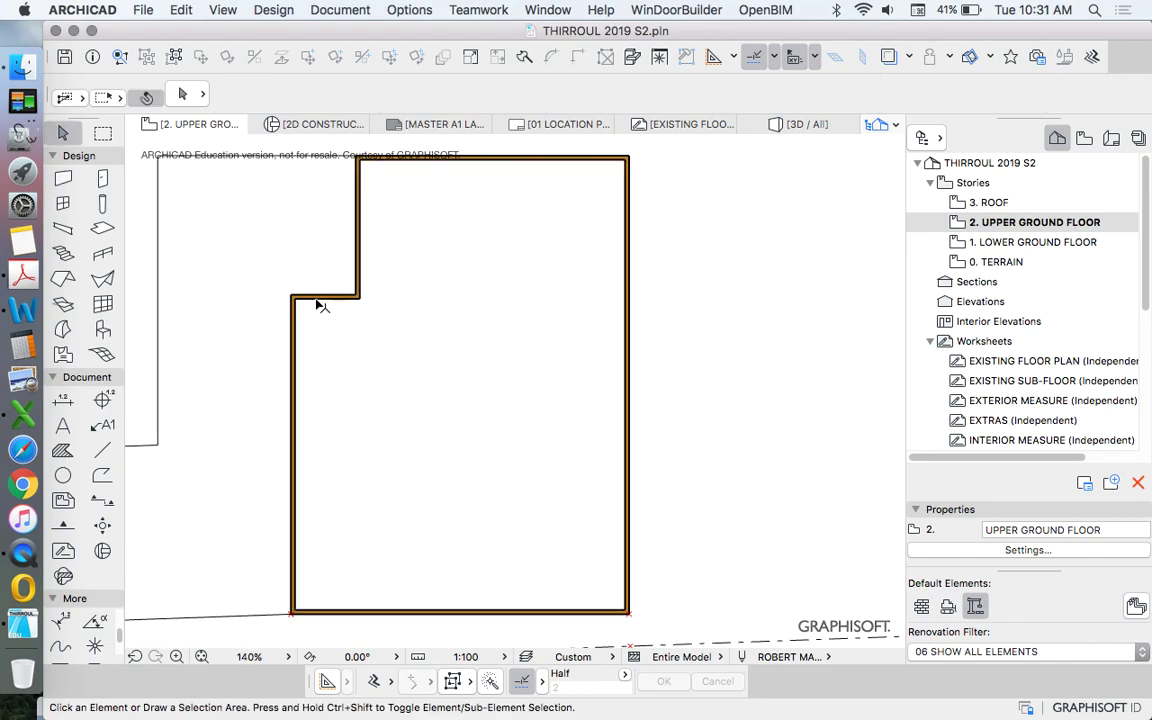
scroll(418, 262, "down", 4)
scroll(507, 219, "up", 3)
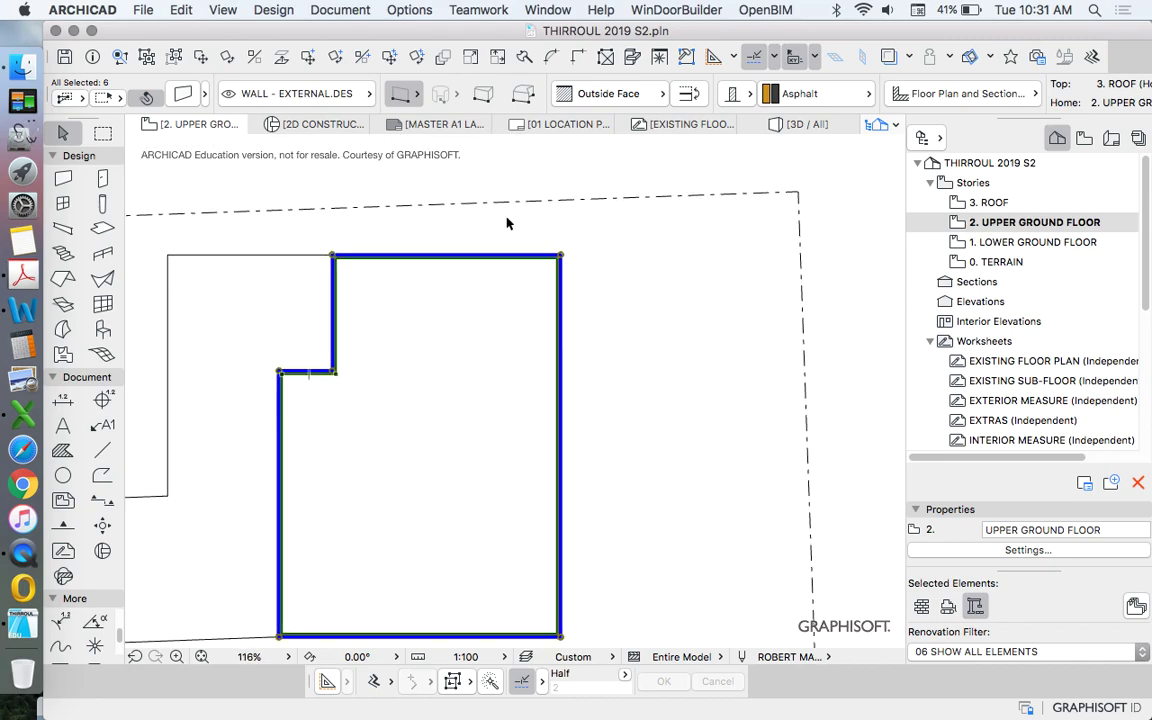
scroll(519, 221, "down", 2)
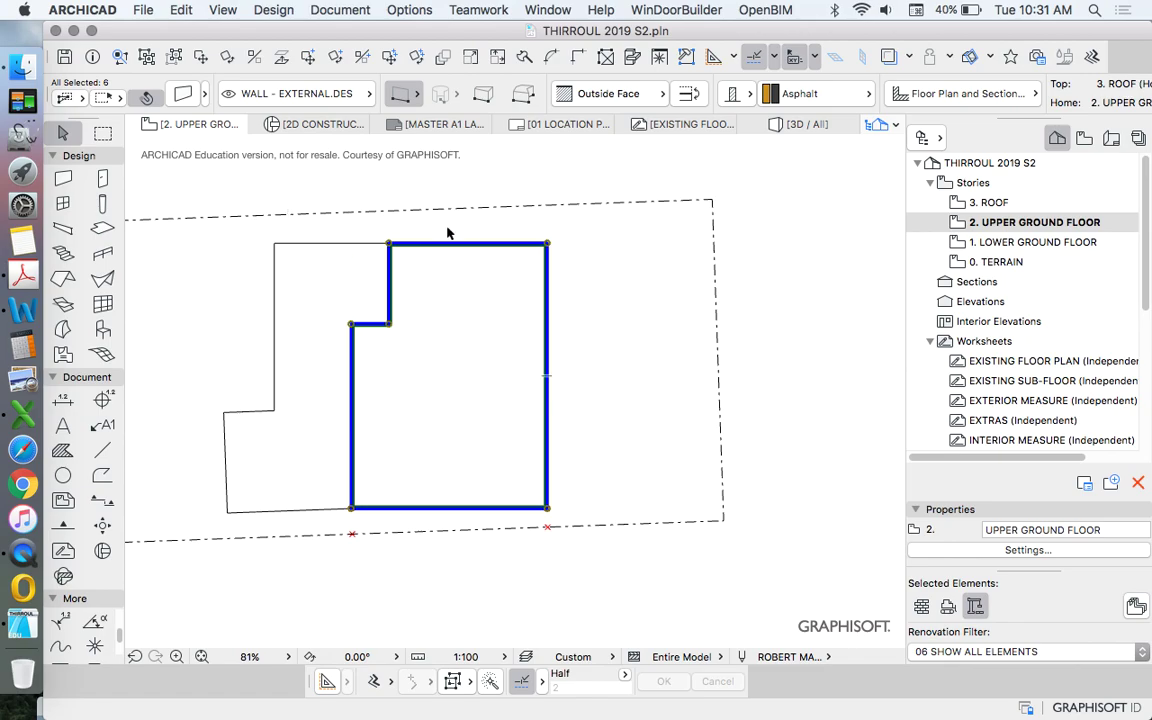
scroll(445, 232, "up", 3)
left_click(401, 251)
scroll(483, 226, "down", 3)
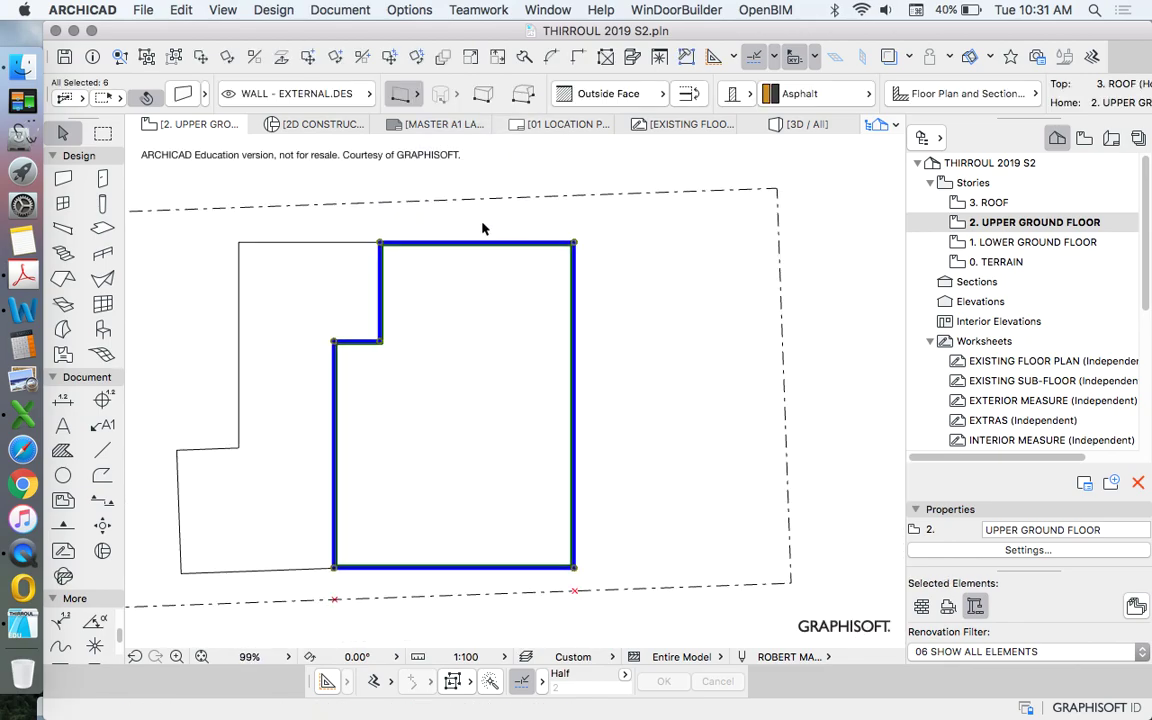
left_click(559, 281)
left_click(558, 281)
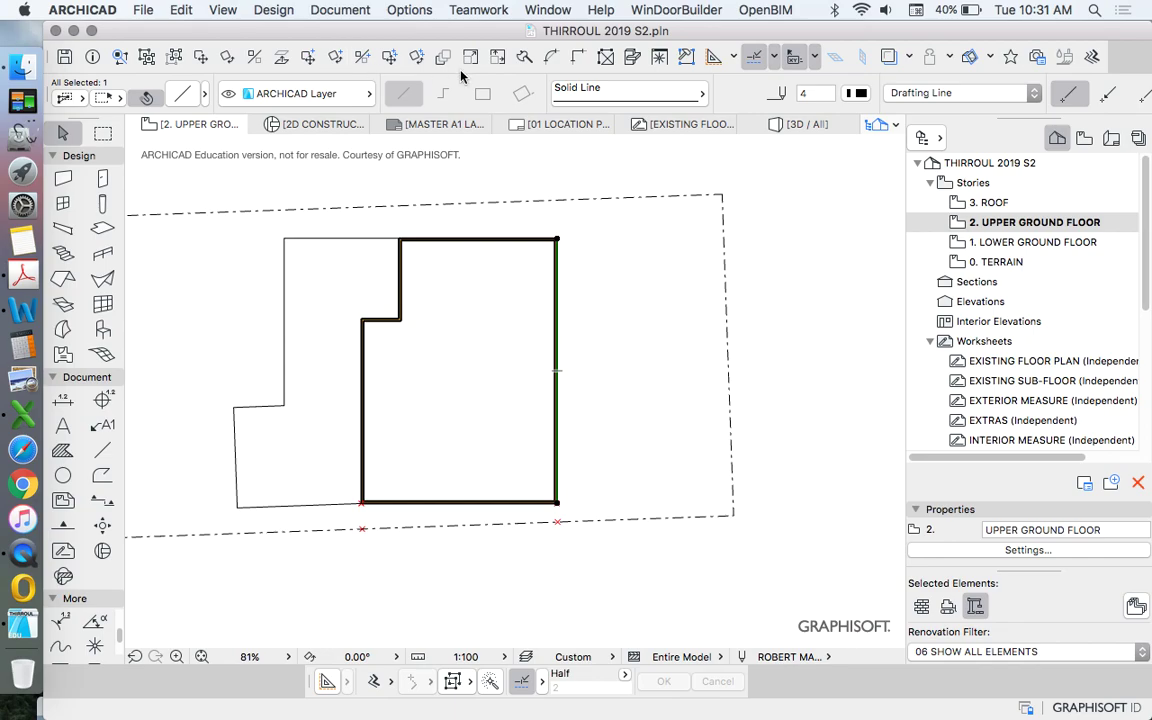
left_click(465, 231)
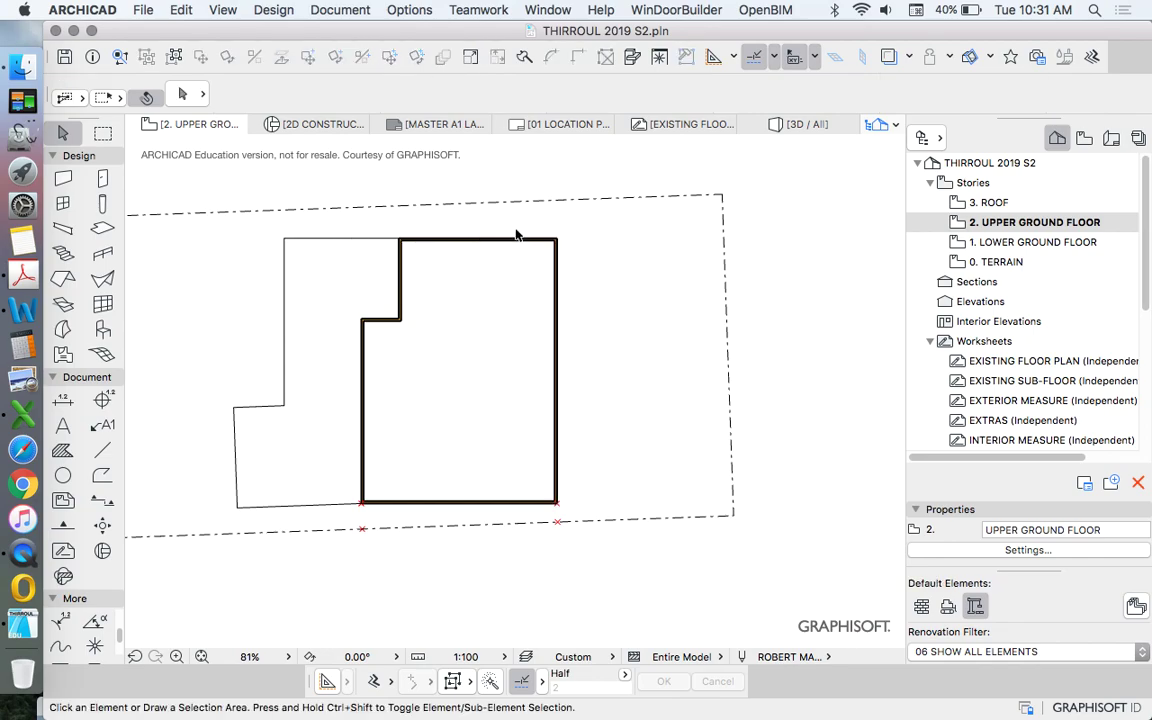
scroll(494, 311, "down", 1)
scroll(432, 300, "up", 4)
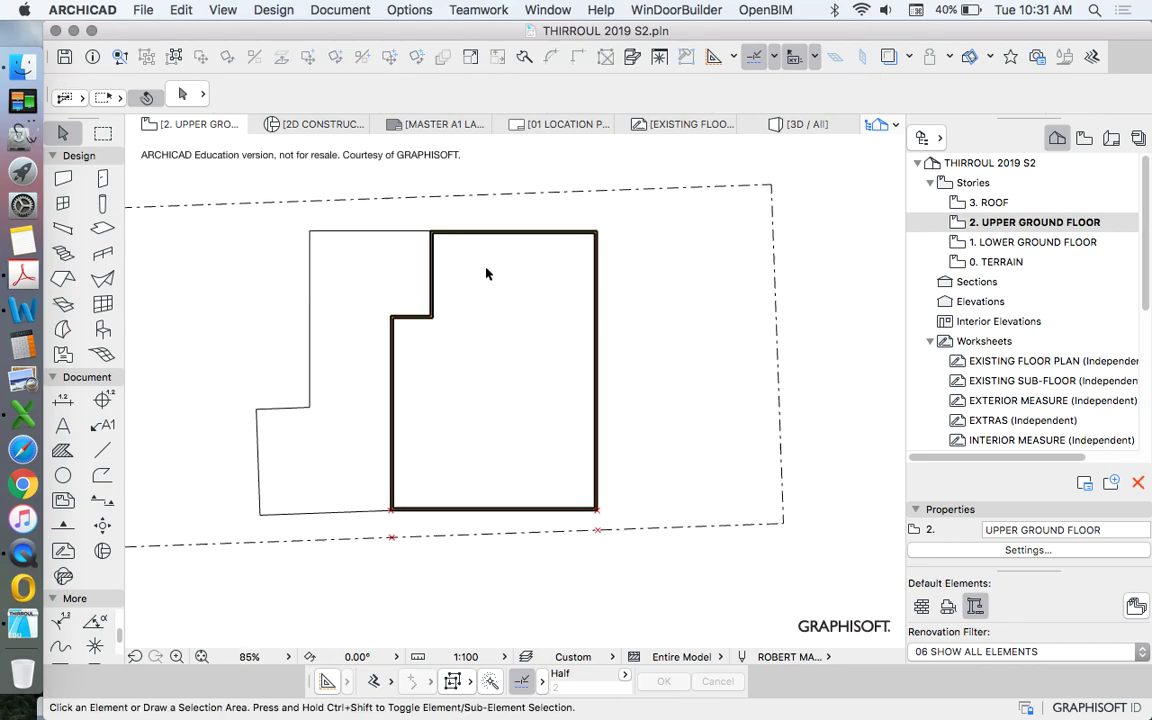
left_click(309, 321)
key("Escape")
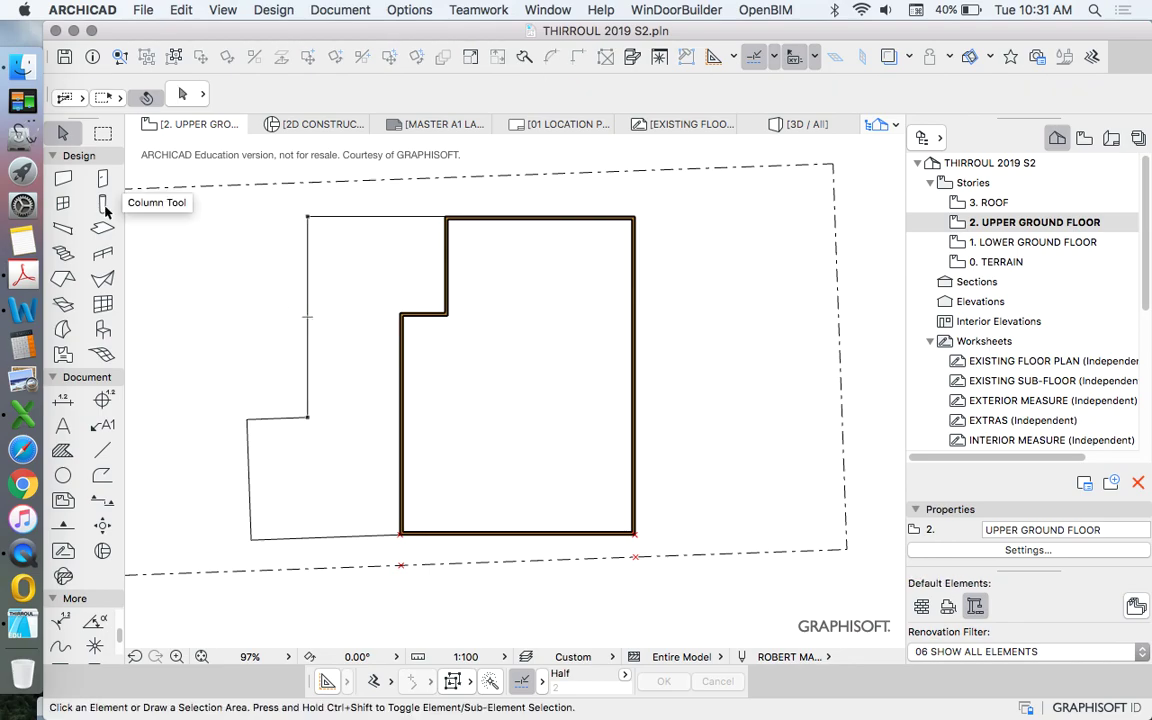
Activate the Slab tool and check its default settings, including the cover fill options, accepting them as they are
left_click(100, 229)
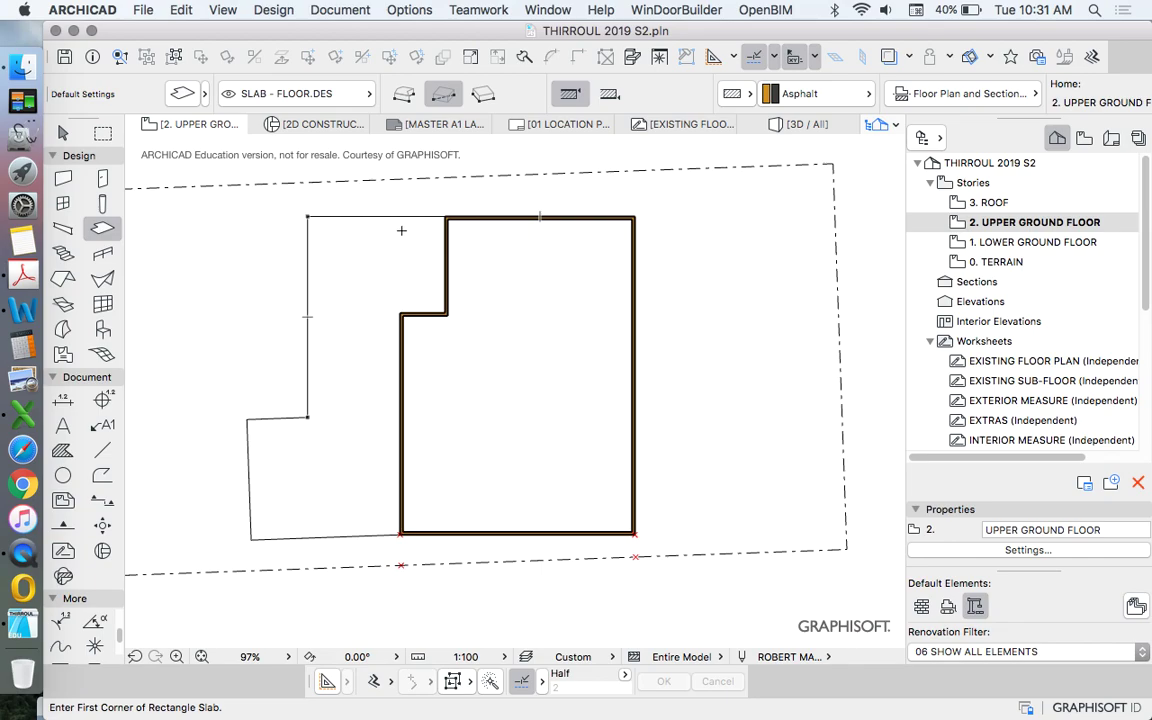
left_click(182, 94)
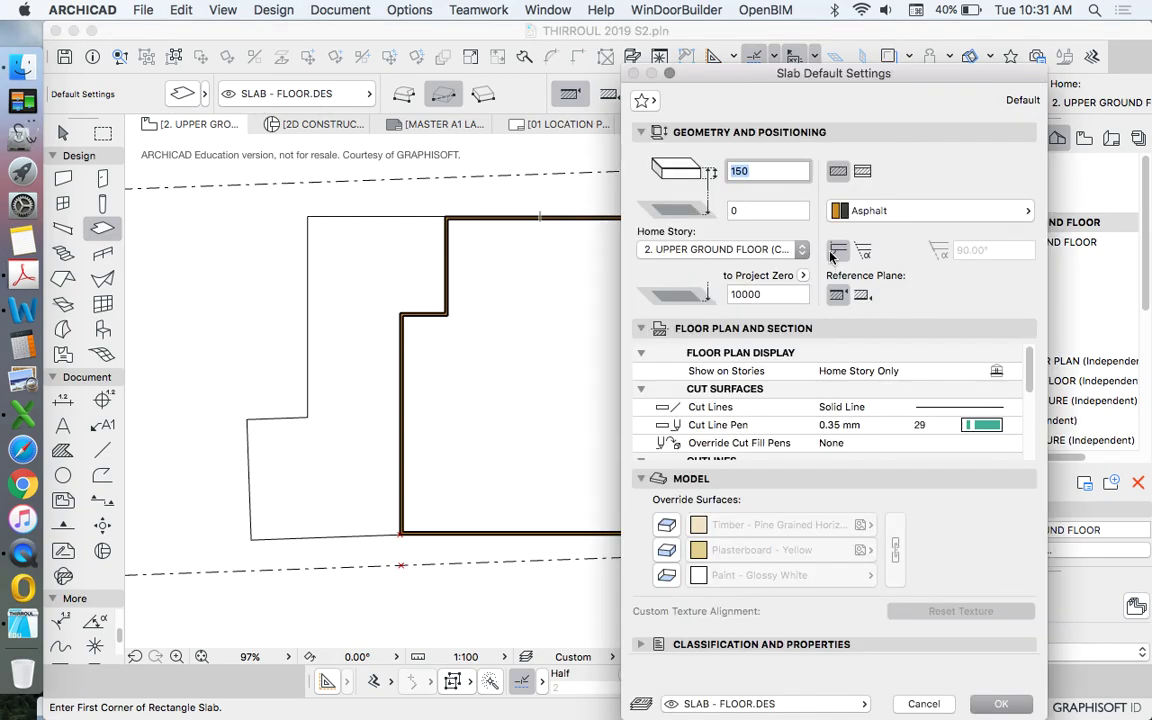
scroll(968, 418, "down", 2)
scroll(970, 418, "down", 4)
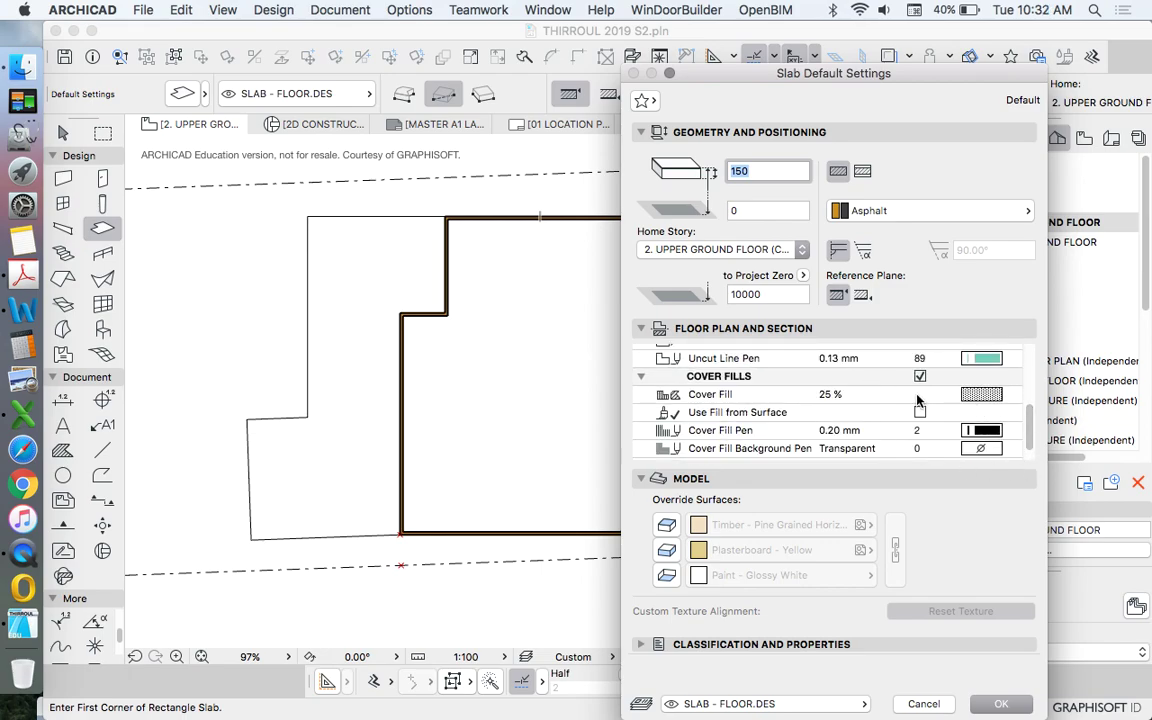
scroll(871, 352, "down", 2)
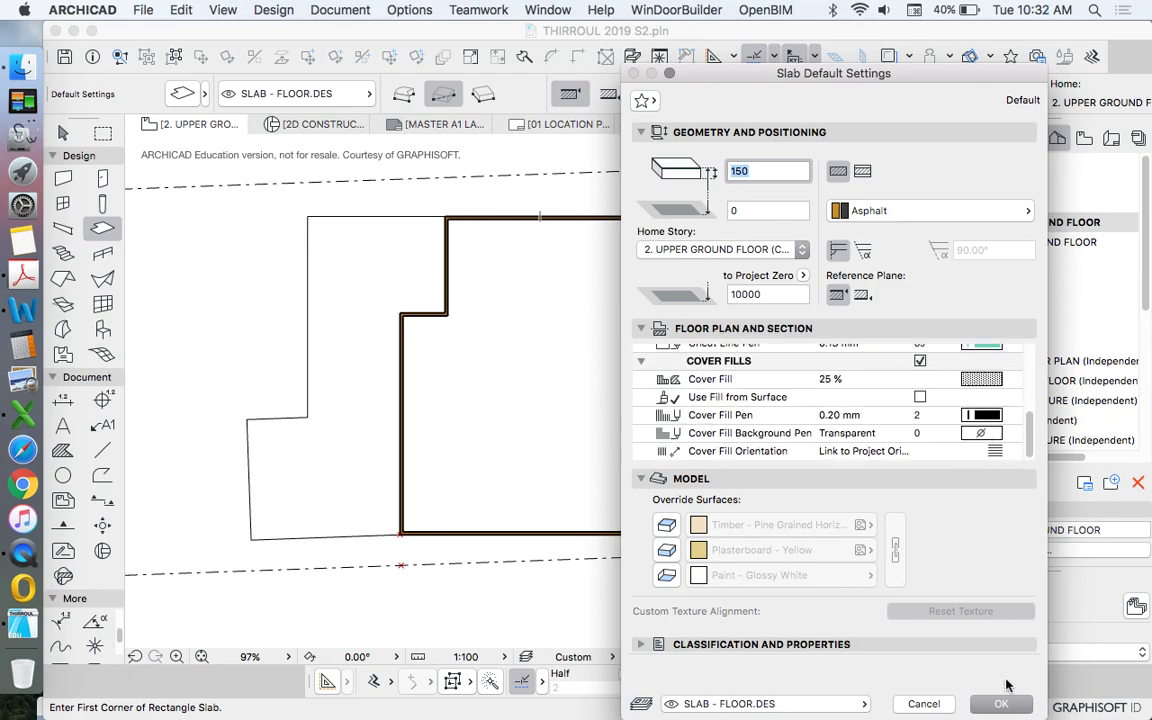
left_click(1001, 704)
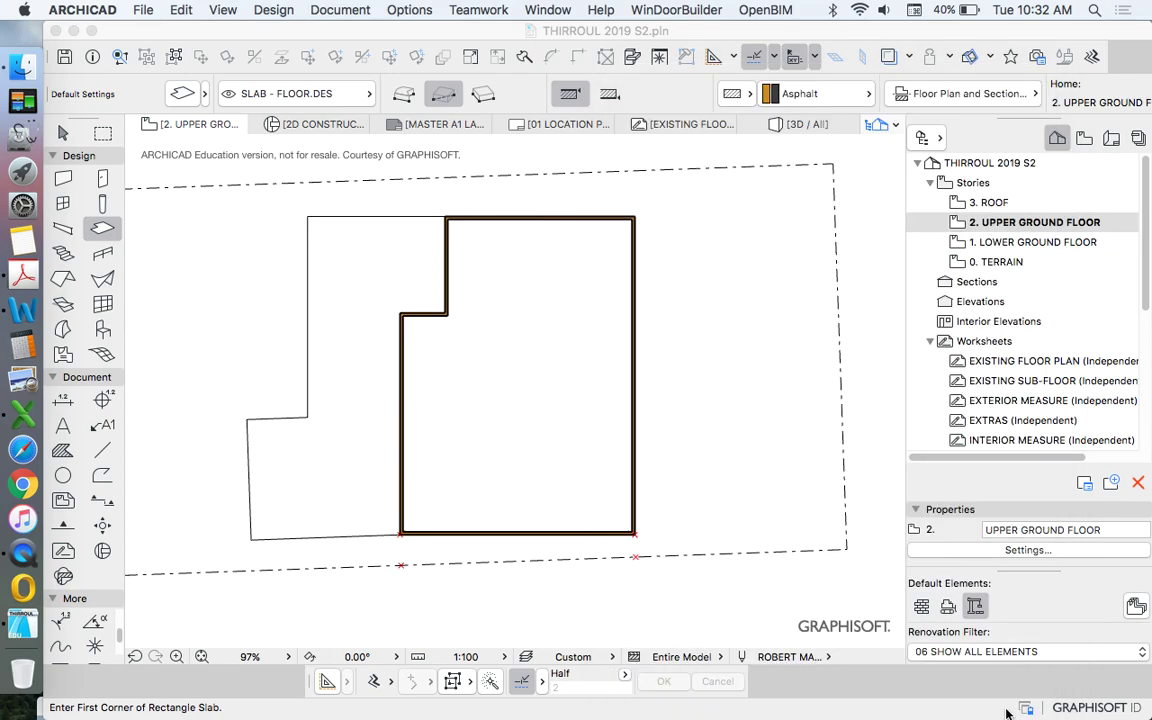
Create a floor slab from the closed west-side outline of the house with the Magic Wand and select it
left_click(370, 291)
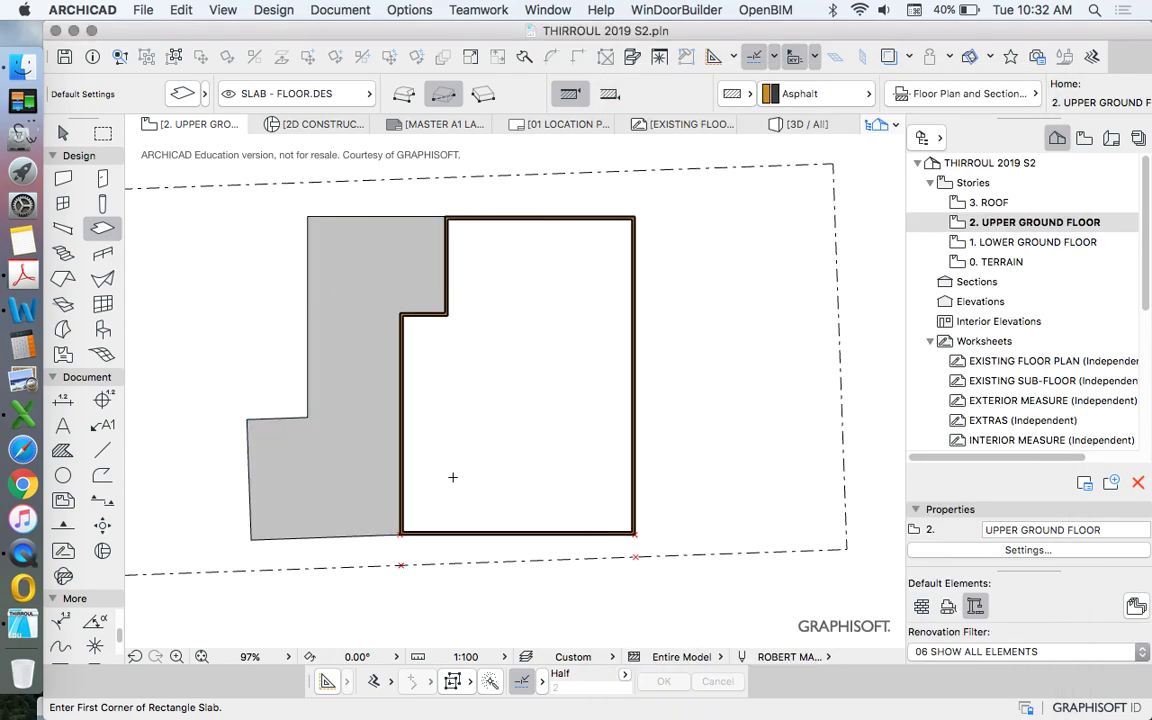
scroll(420, 512, "down", 2)
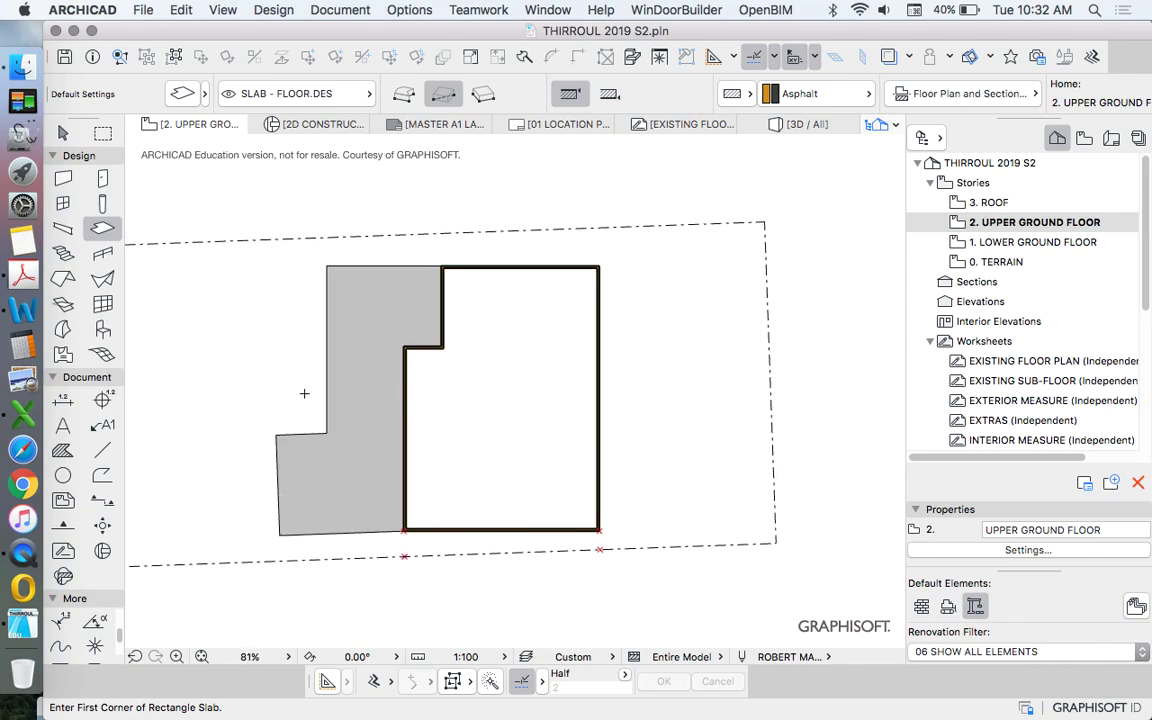
left_click(359, 392, "shift")
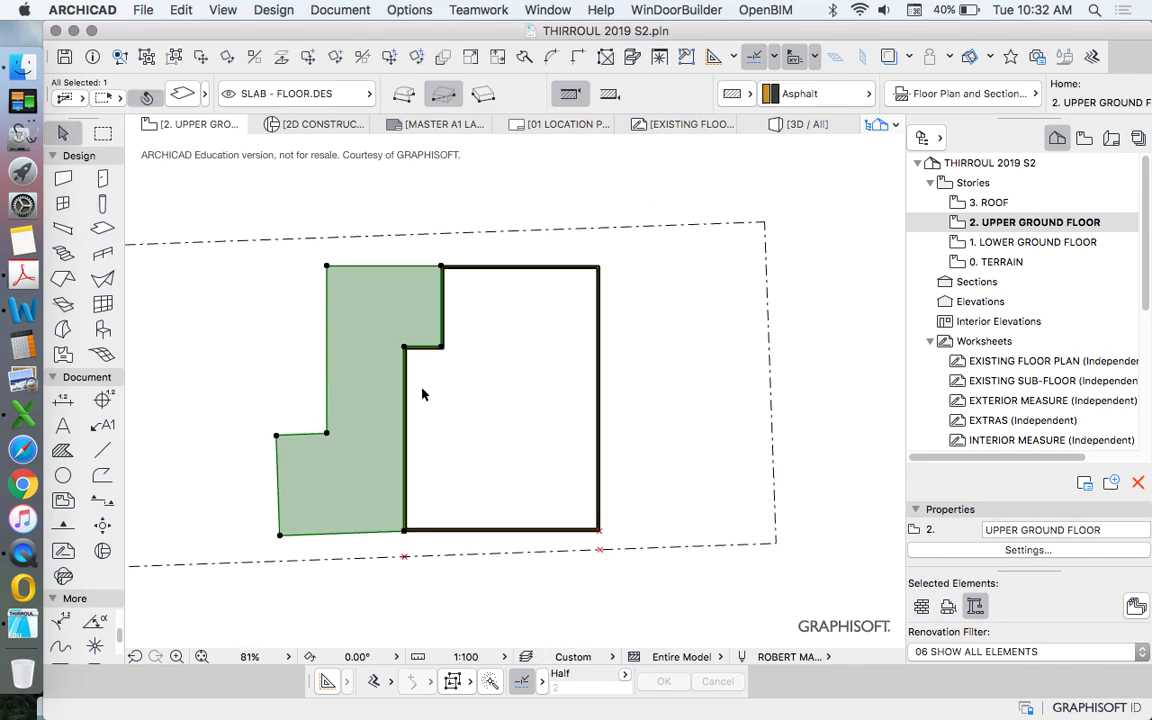
left_click(405, 364)
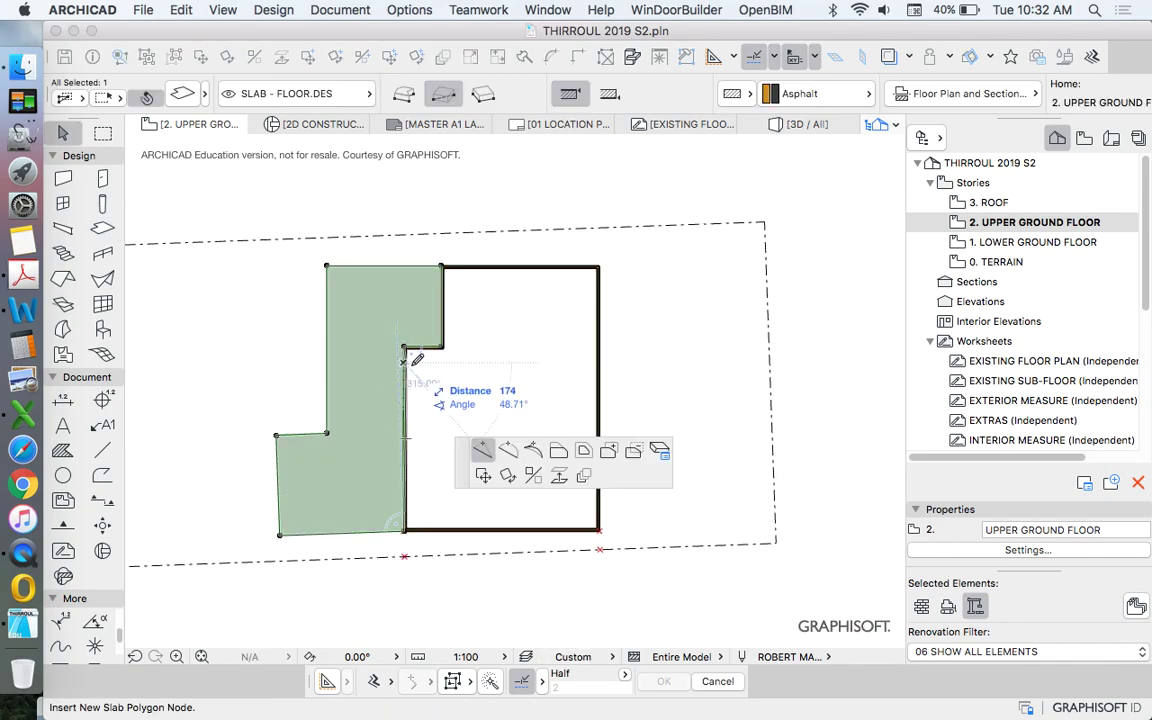
key("Escape")
key("Escape")
Select the new slab together with the walls and show only that selection in 3D, fitted to the window
scroll(406, 368, "up", 10)
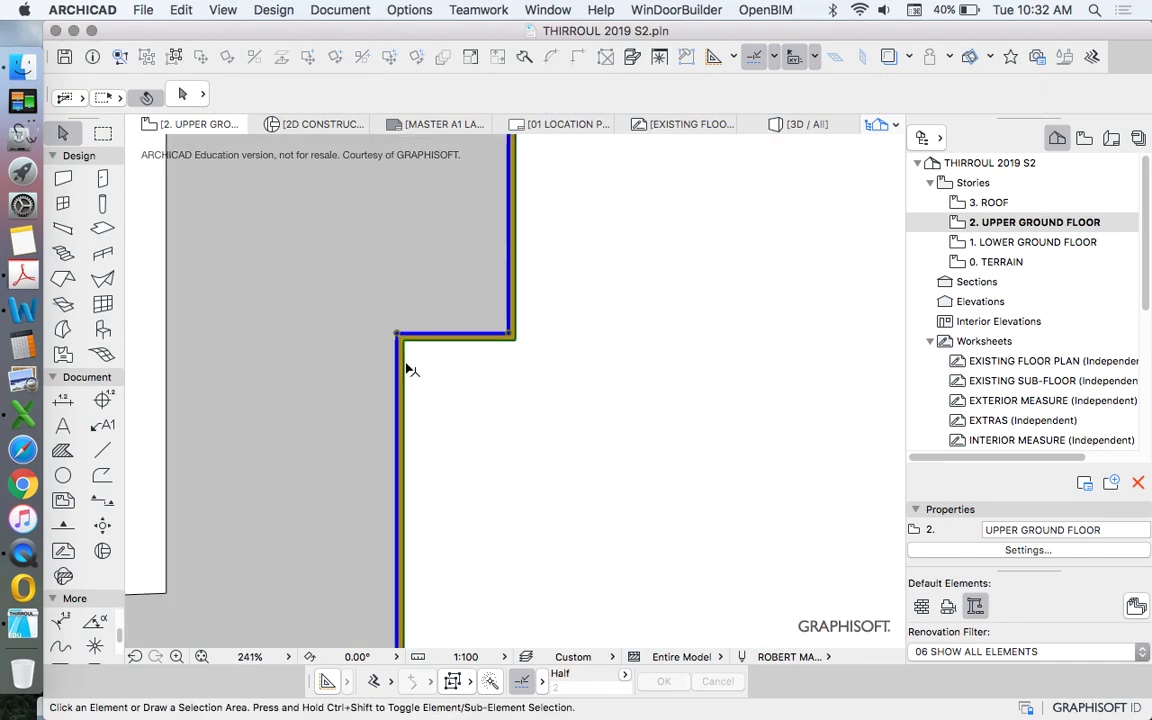
key("super+a")
scroll(406, 369, "down", 10)
right_click(400, 354)
left_click(394, 326)
left_click(404, 351, "shift")
right_click(474, 147)
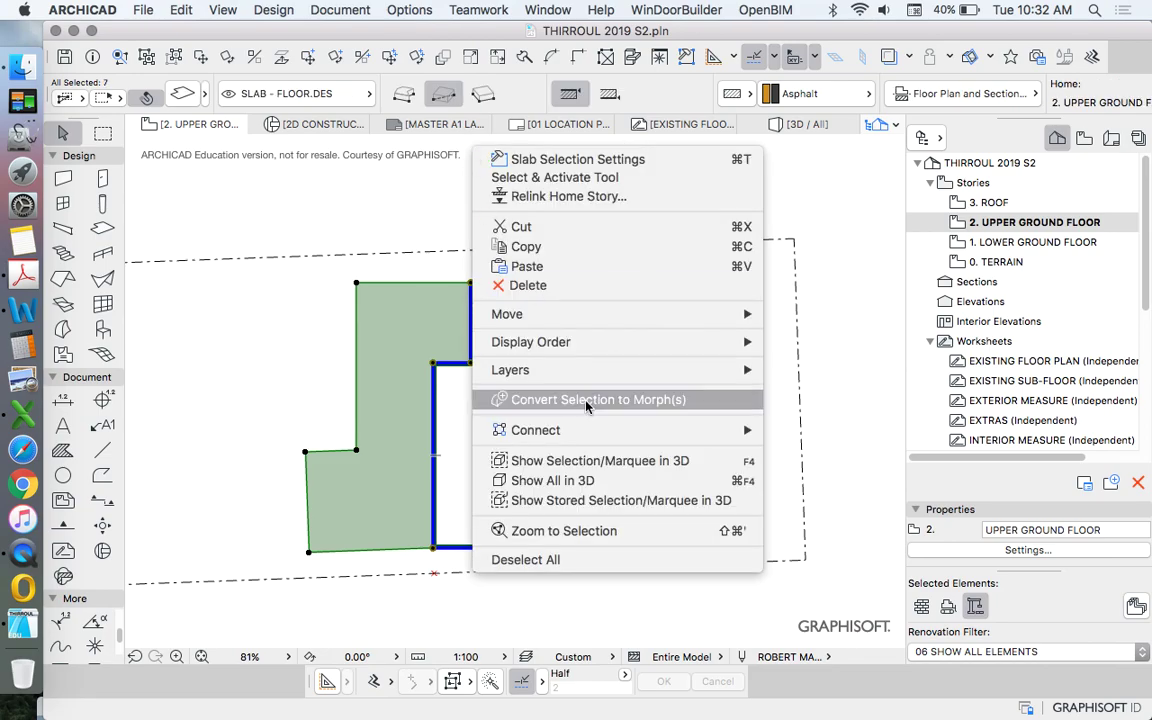
left_click(672, 462)
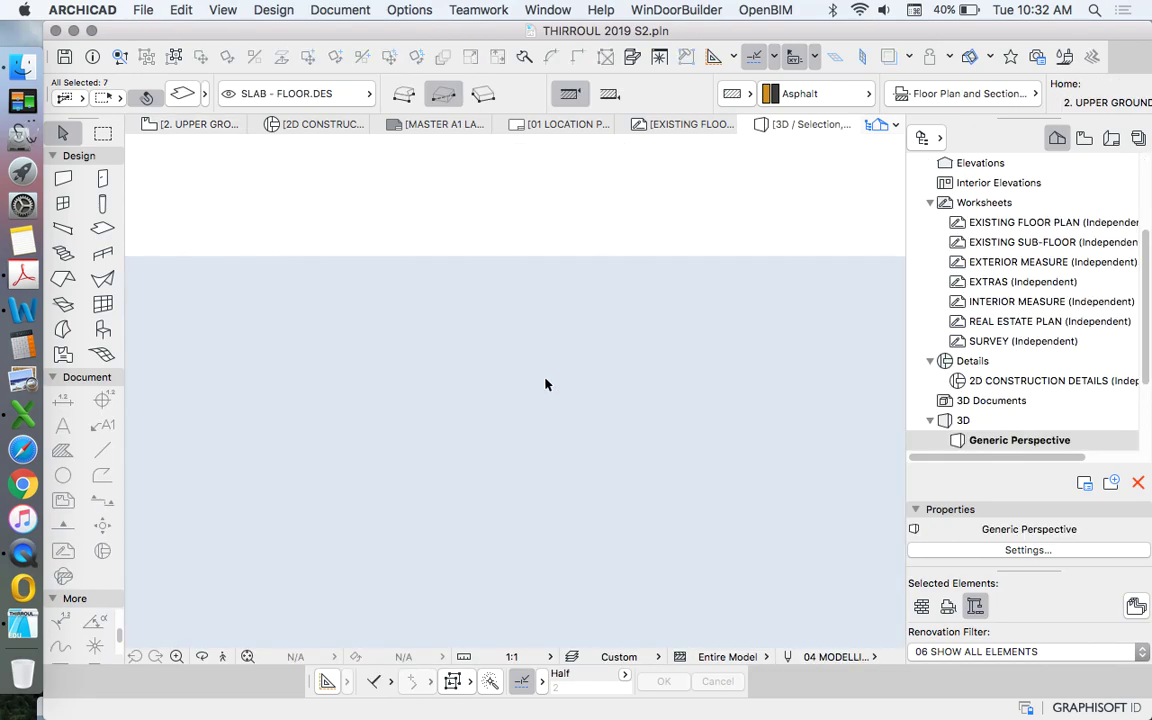
left_click(247, 656)
middle_click_drag(514, 473, 491, 468, "shift")
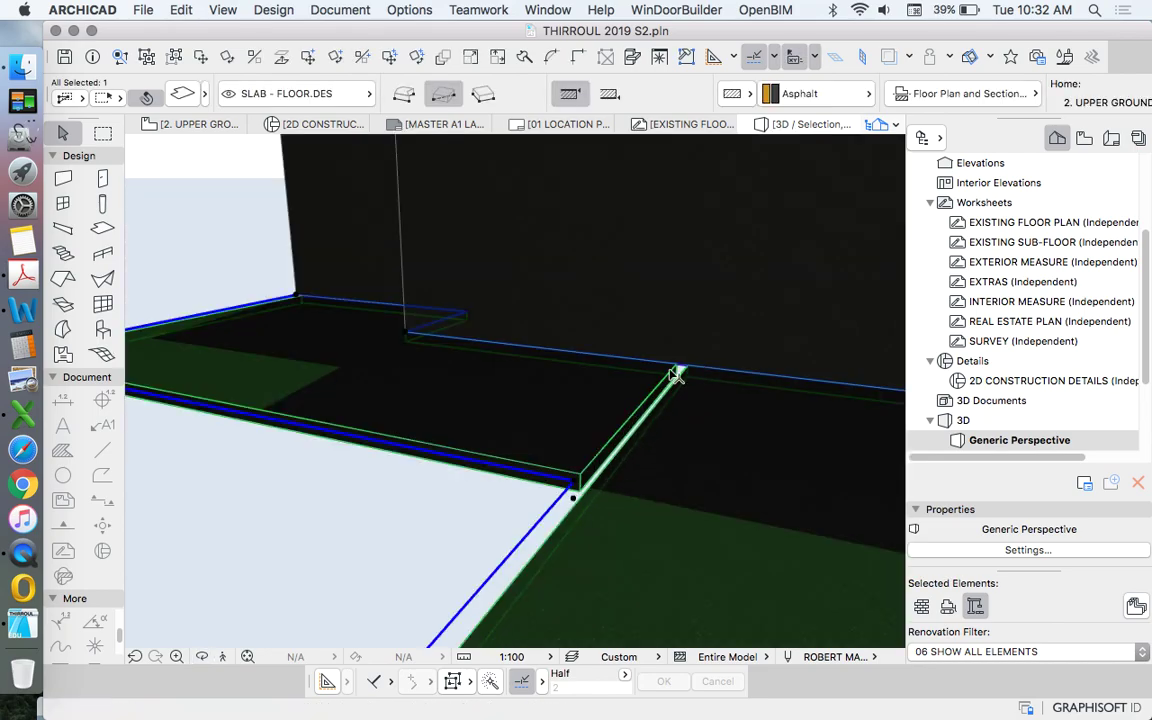
Orbit around the 3D model to examine how the slab meets the upper ground floor walls
scroll(600, 410, "down", 6)
left_click(201, 657)
left_click_drag(434, 500, 502, 481)
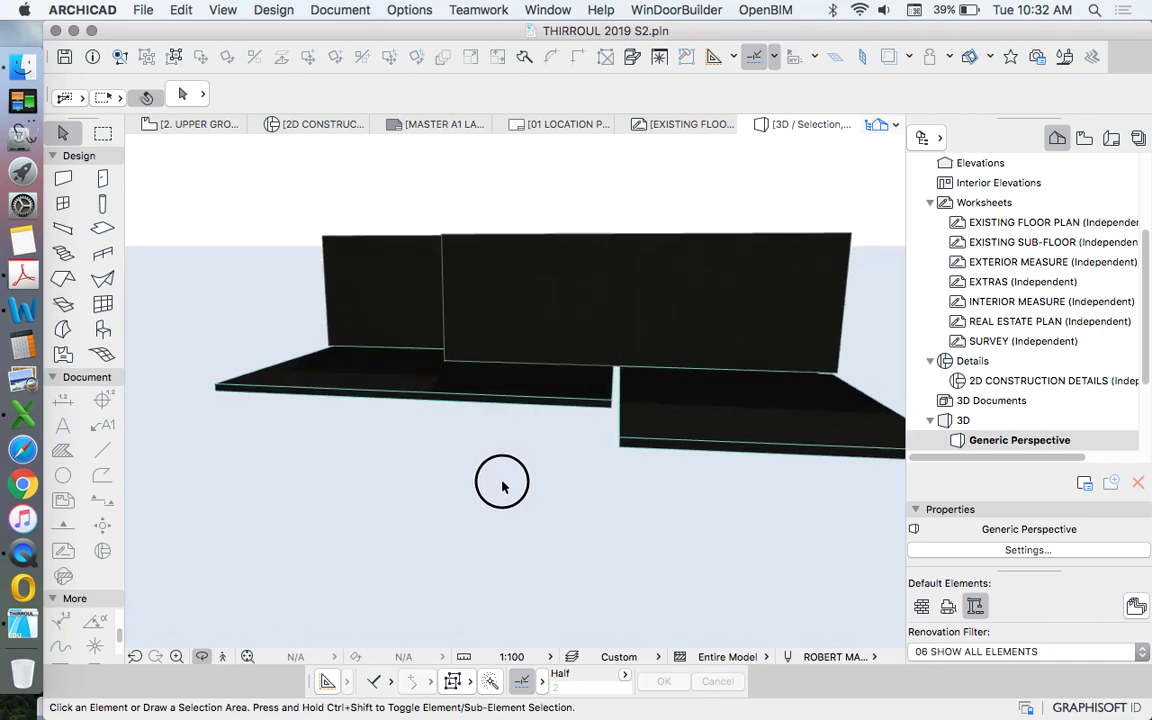
left_click(630, 432)
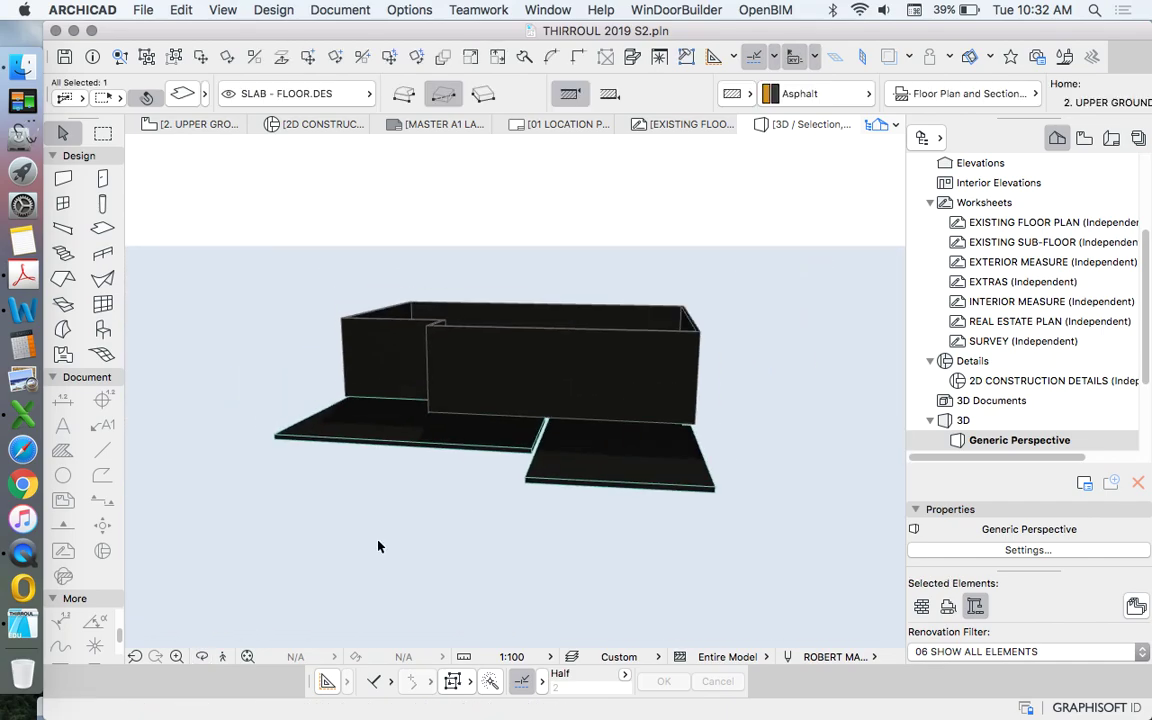
Clear the selection and show all elements in 3D, including the storey below and the terrain
left_click(545, 290)
right_click(588, 207)
left_click(668, 465)
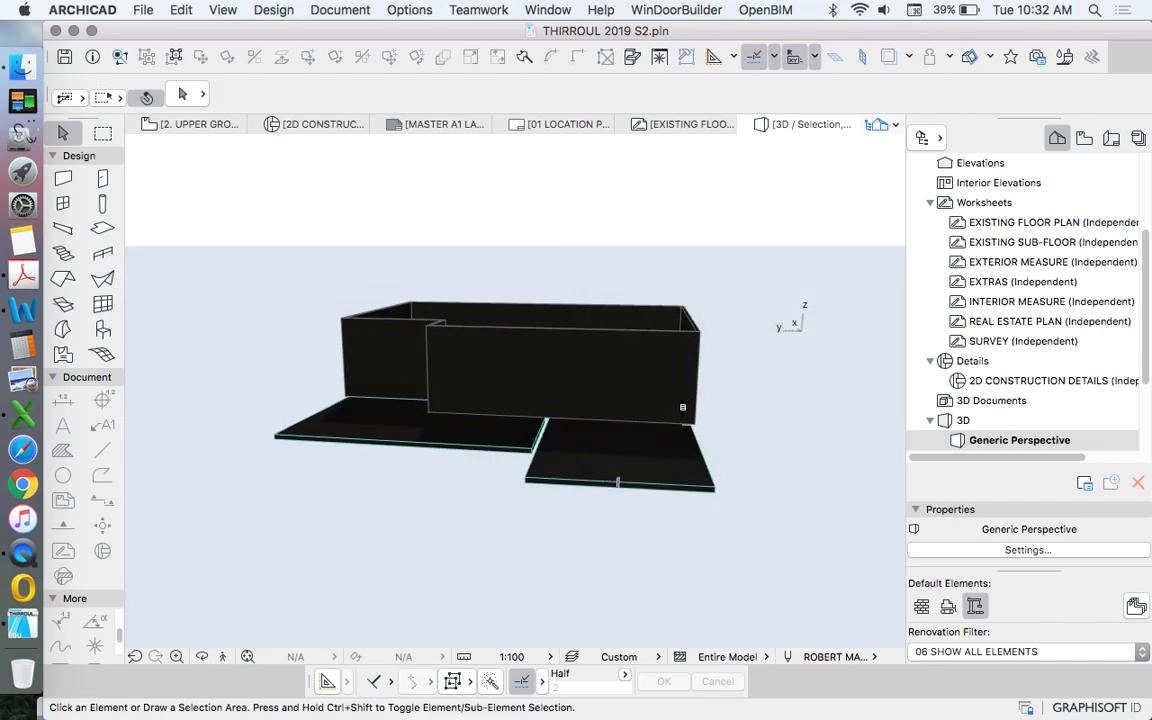
scroll(563, 473, "down", 2)
scroll(540, 485, "up", 5)
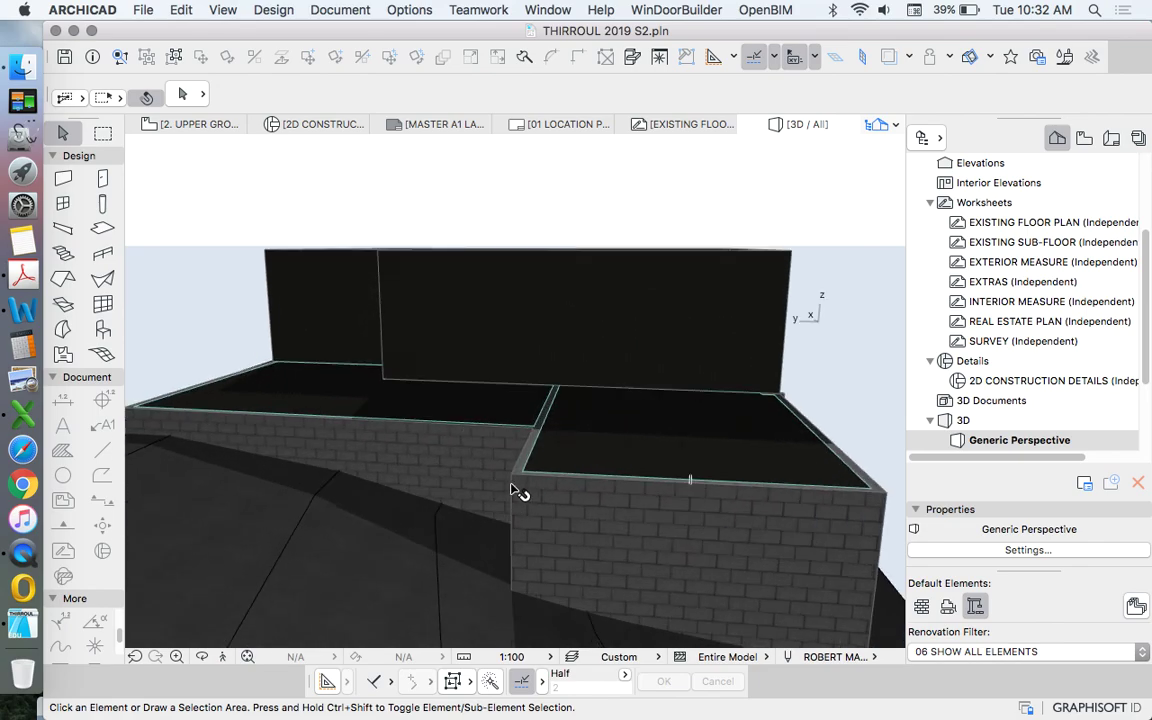
Select the new floor slab in 3D, check its settings, and examine how its edges sit on the brick walls below
left_click(511, 489)
key("Escape")
left_click(593, 453)
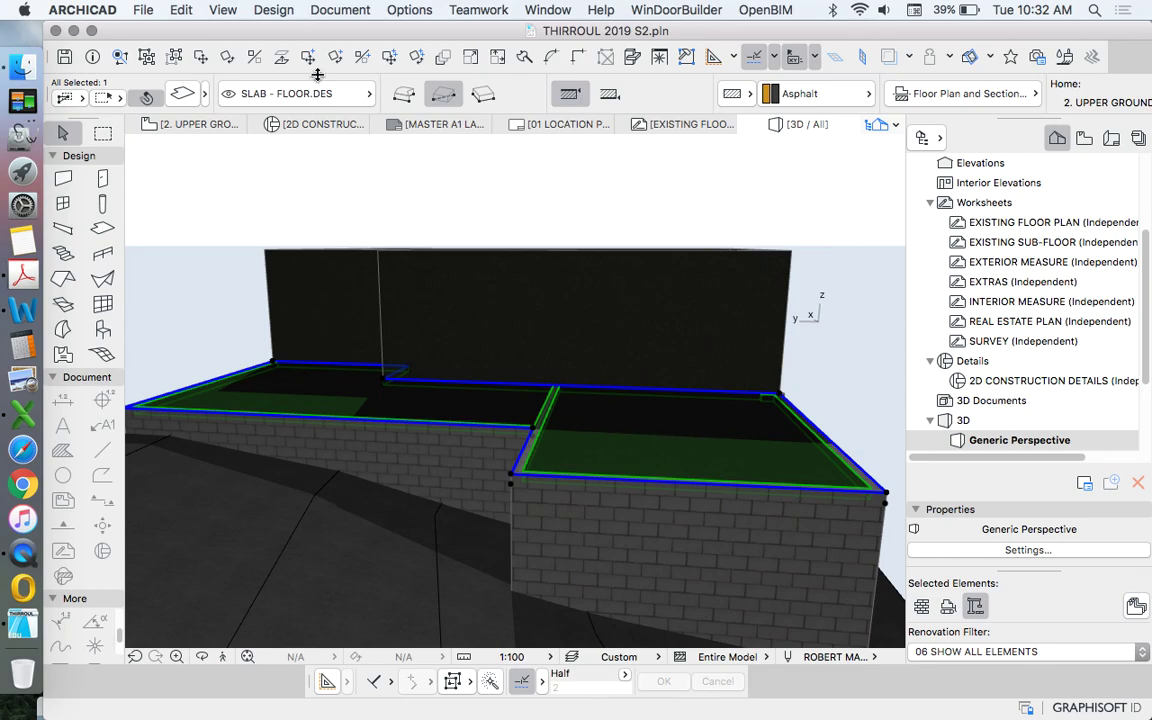
left_click(190, 93)
key("Escape")
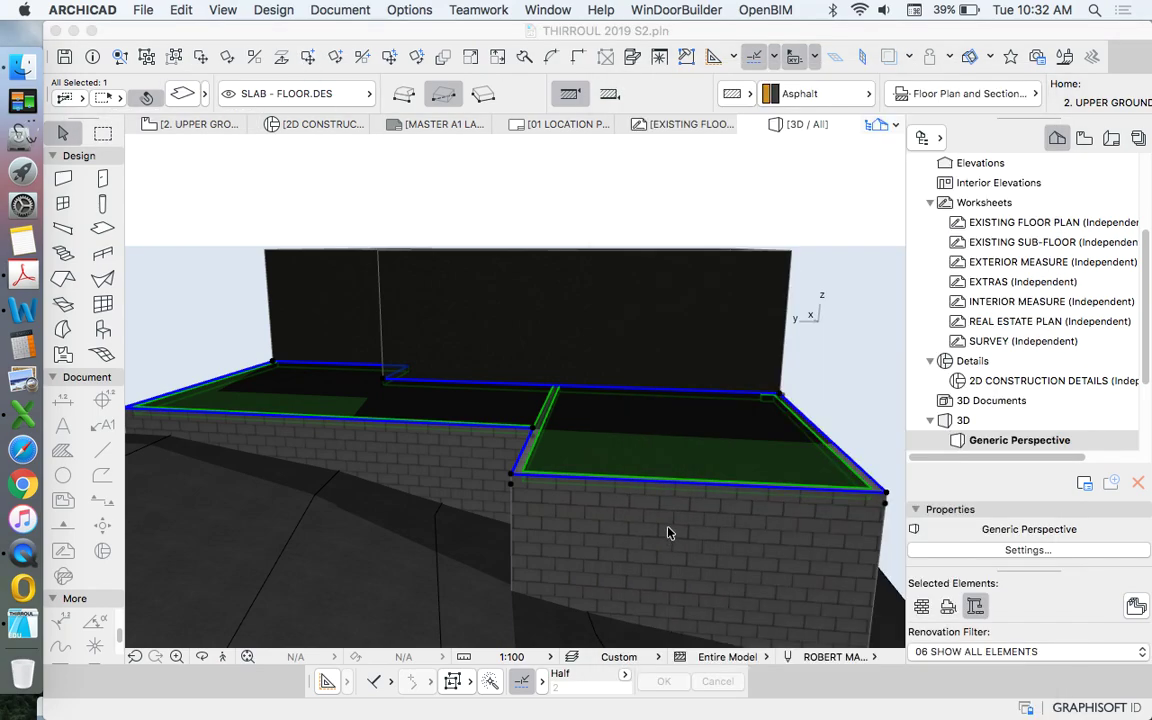
key("Escape")
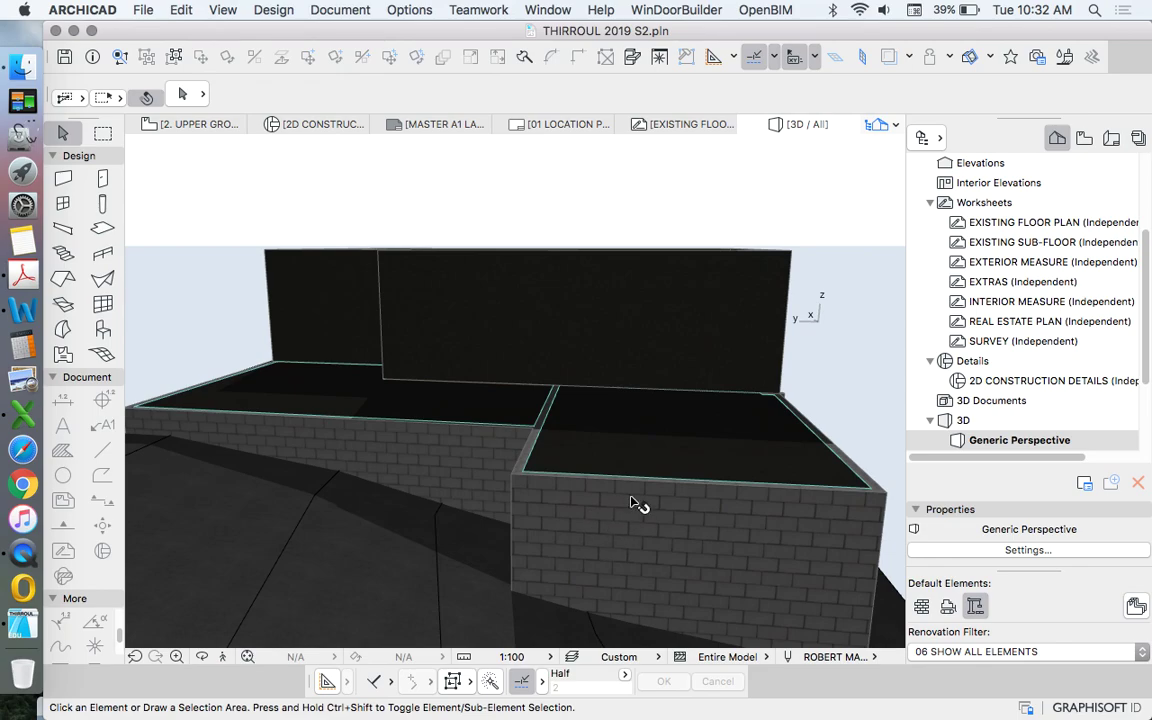
left_click(628, 446)
left_click(673, 446)
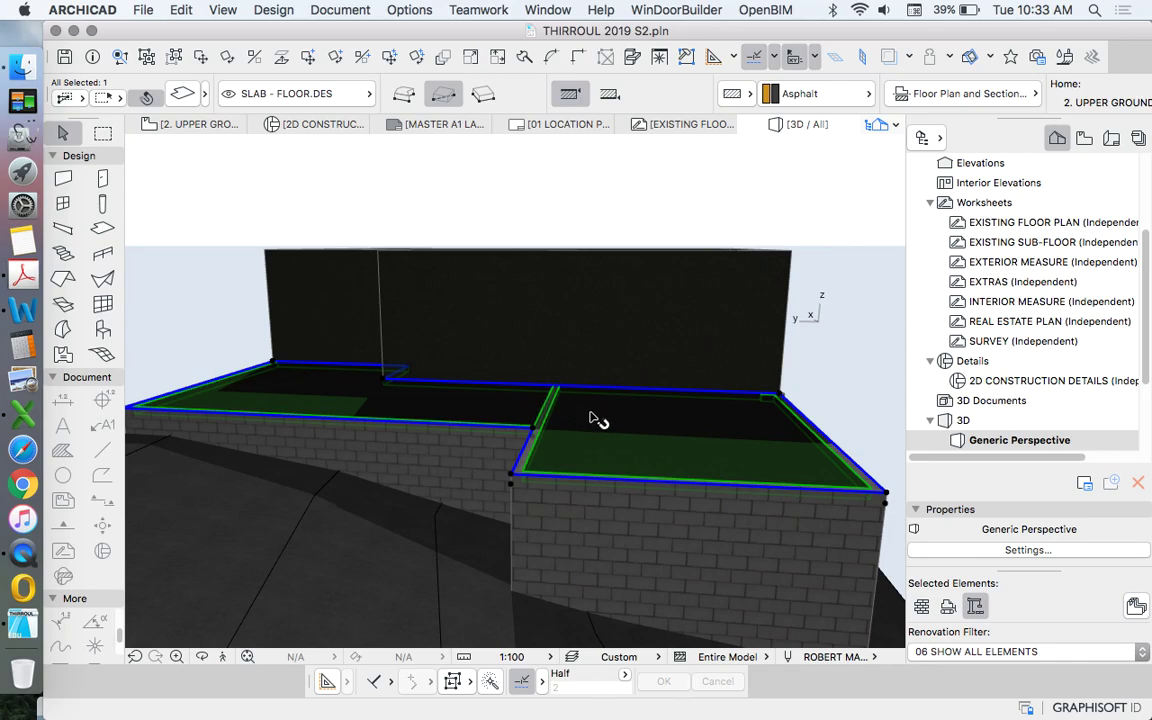
key("Escape")
Return to the 2. UPPER GROUND FLOOR plan with nothing selected
scroll(1068, 290, "up", 3)
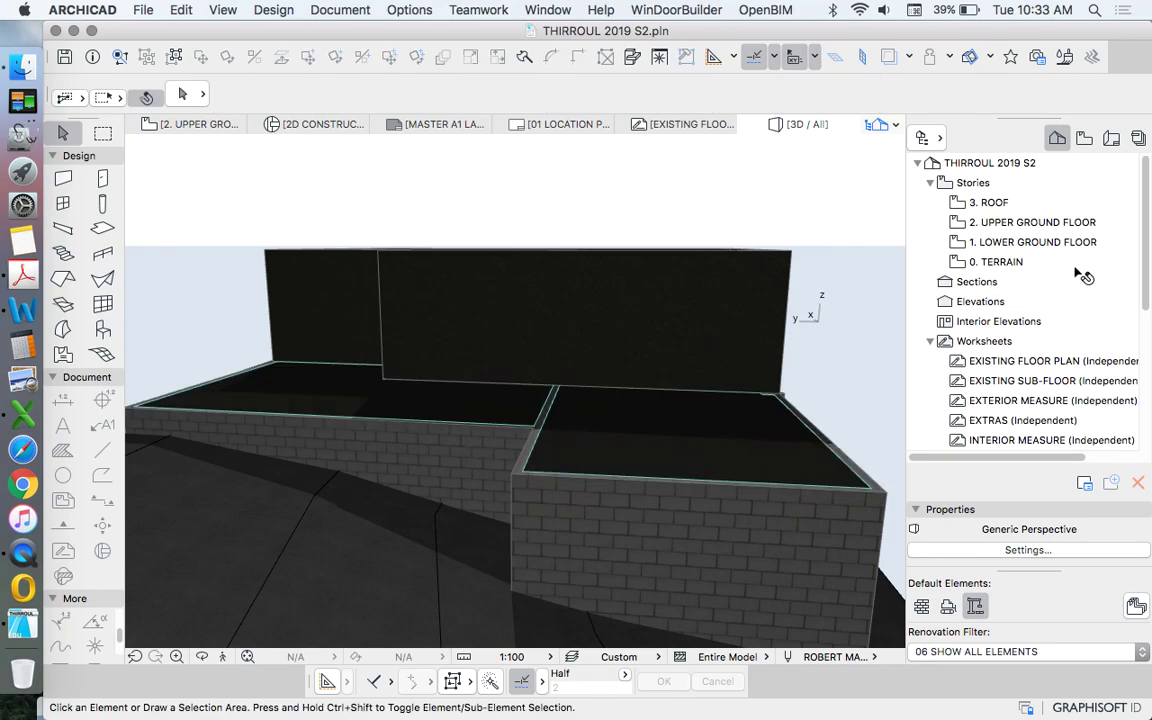
left_click(1003, 223)
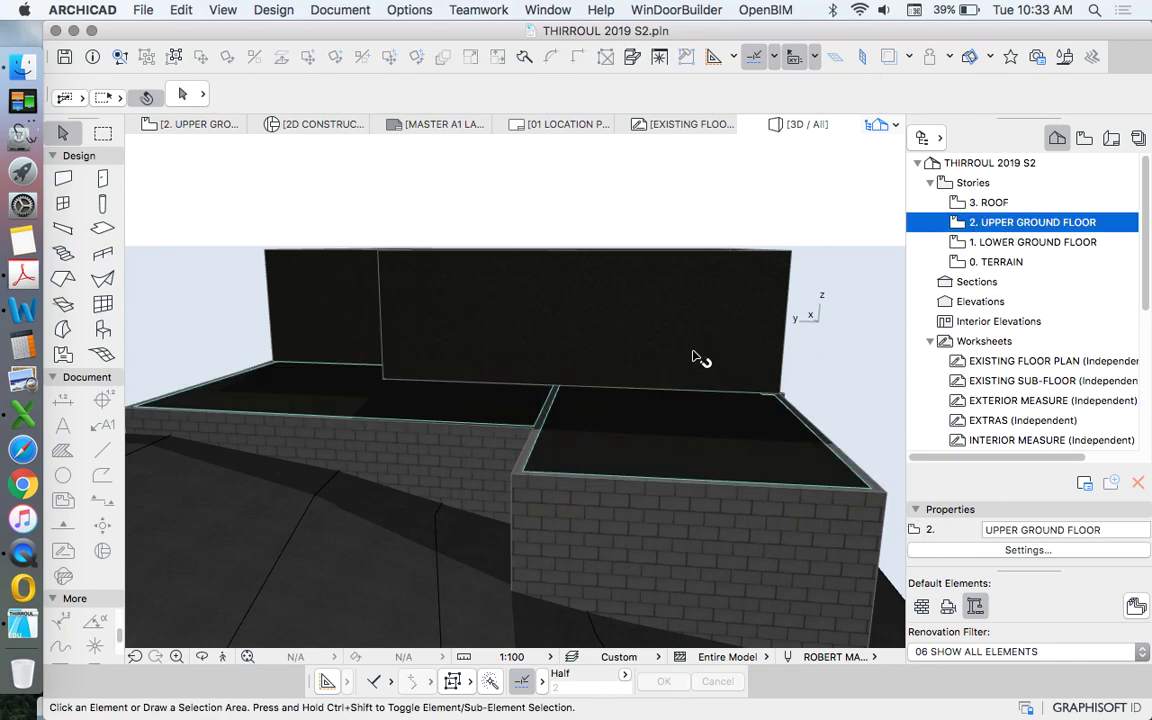
scroll(530, 360, "down", 4)
key("Escape")
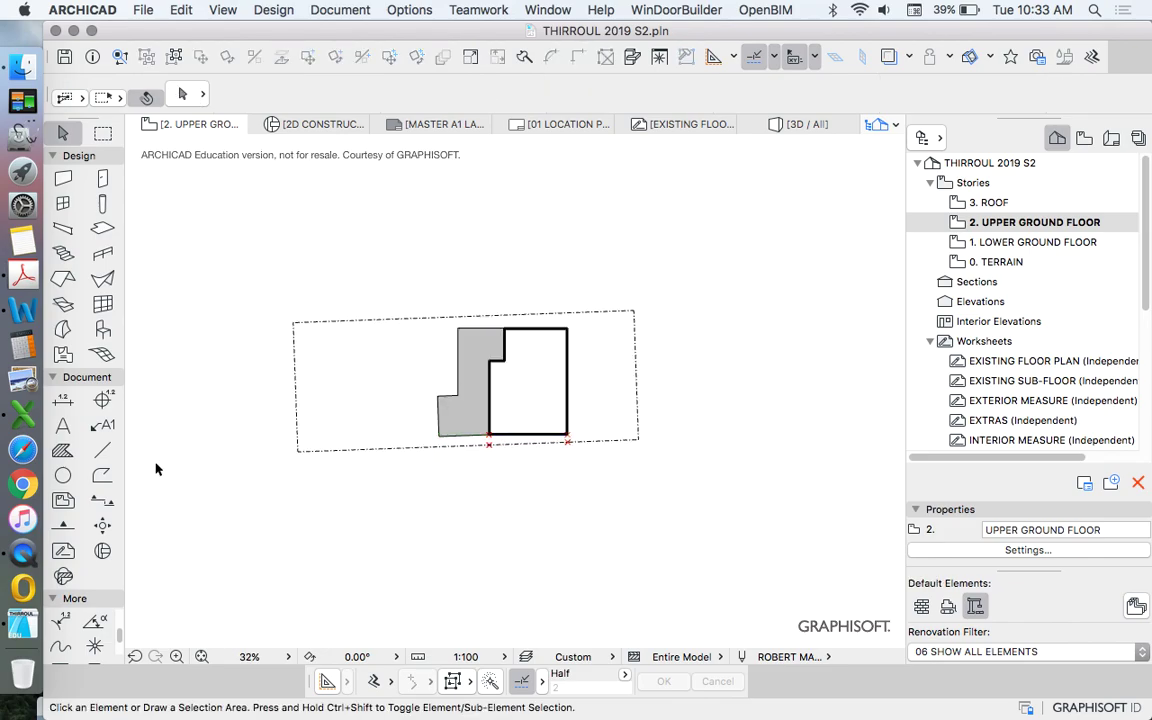
Activate the Line tool, select all lines on the plan to examine the original 2D outline, and clear the selection
left_click(102, 450)
key("super+a")
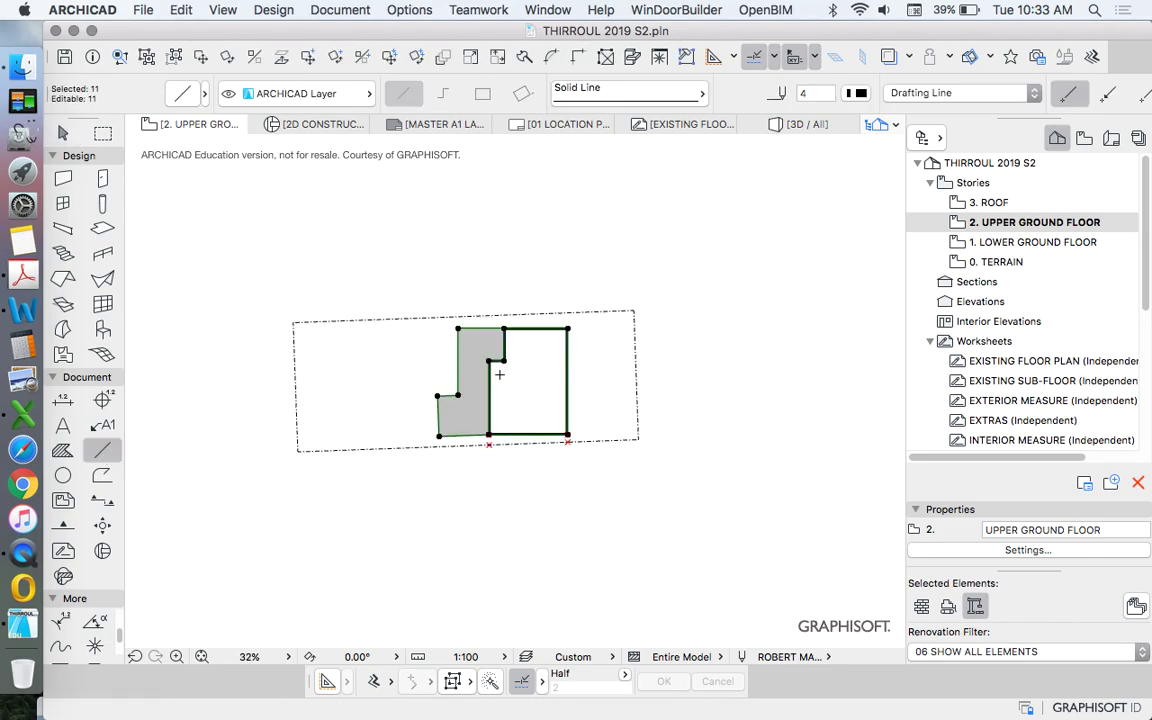
scroll(522, 364, "up", 3)
key("Escape")
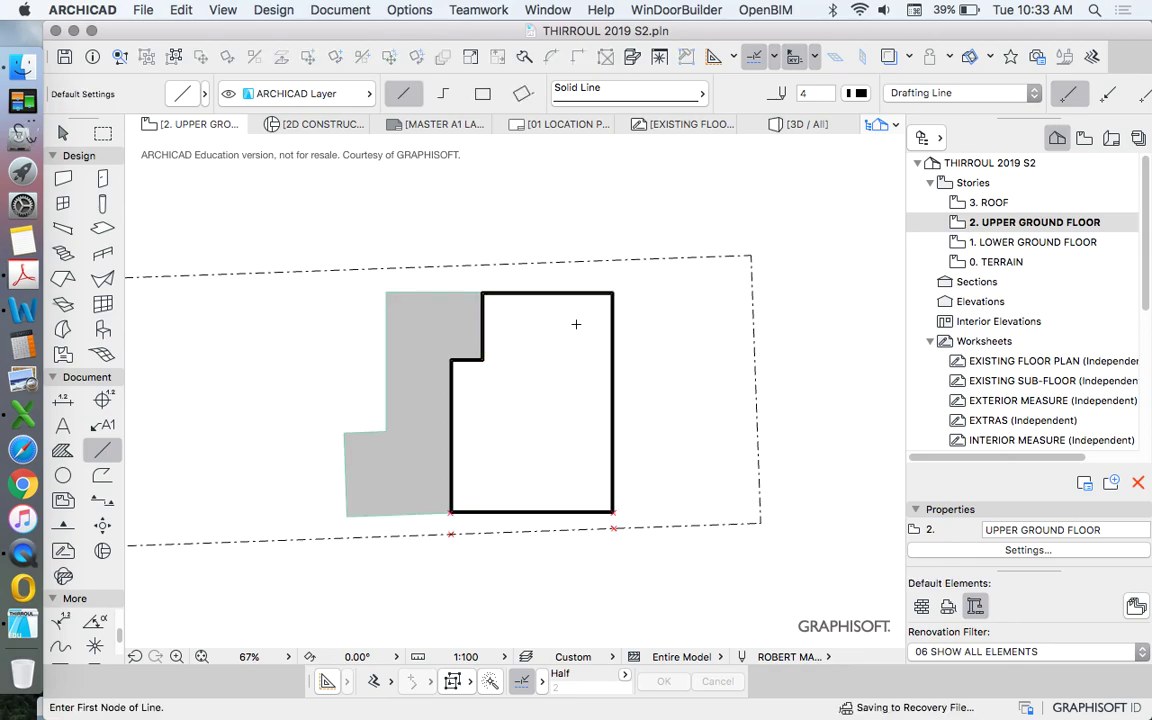